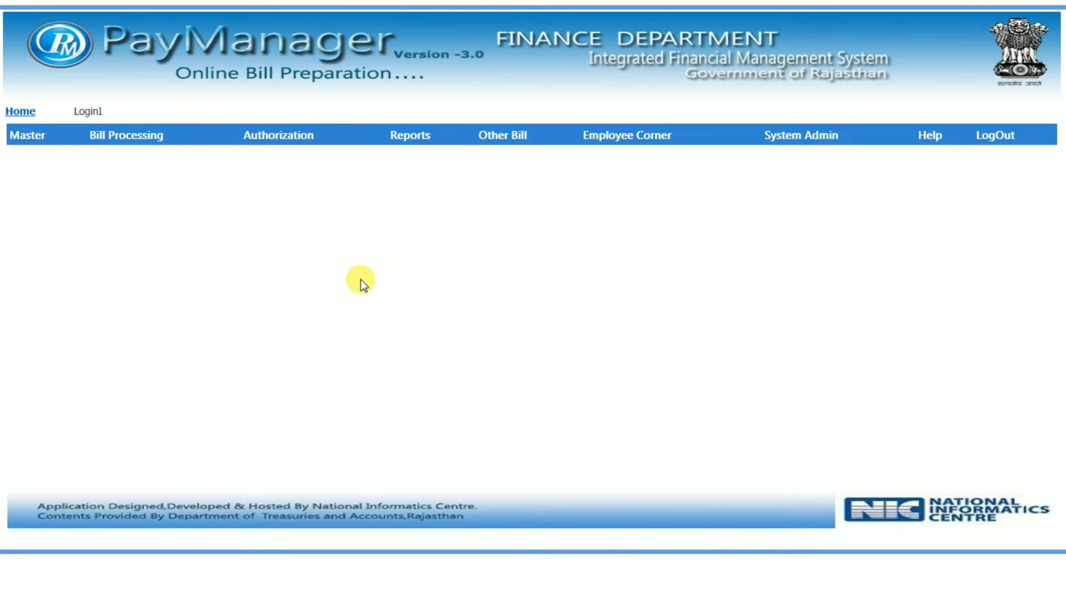
- Show the bill status list for Salary bills of May 2020
mouse_move(304, 142)
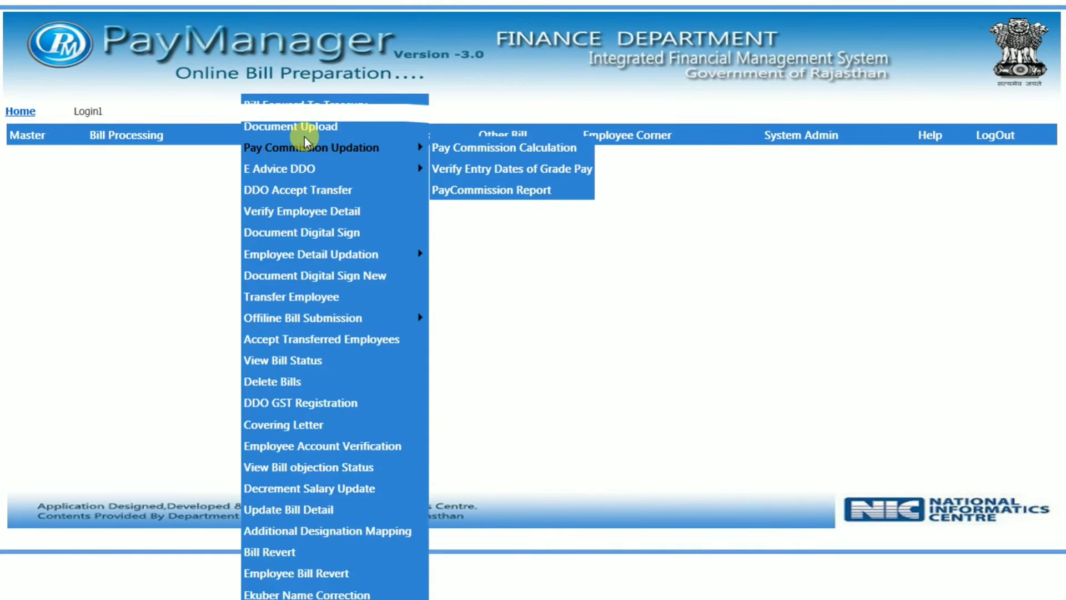
left_click(287, 362)
left_click(461, 222)
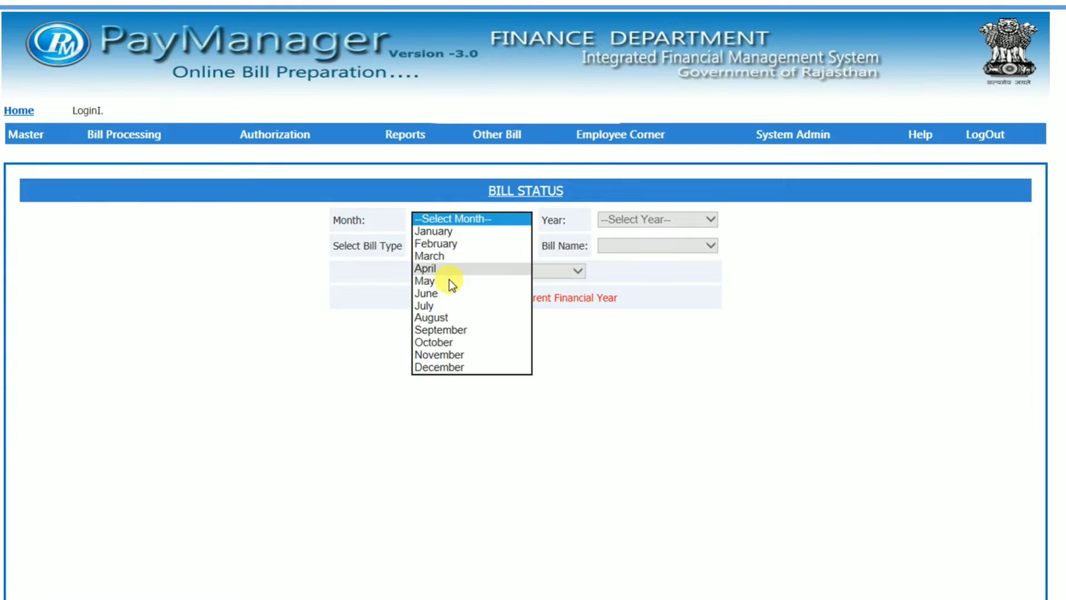
left_click(449, 282)
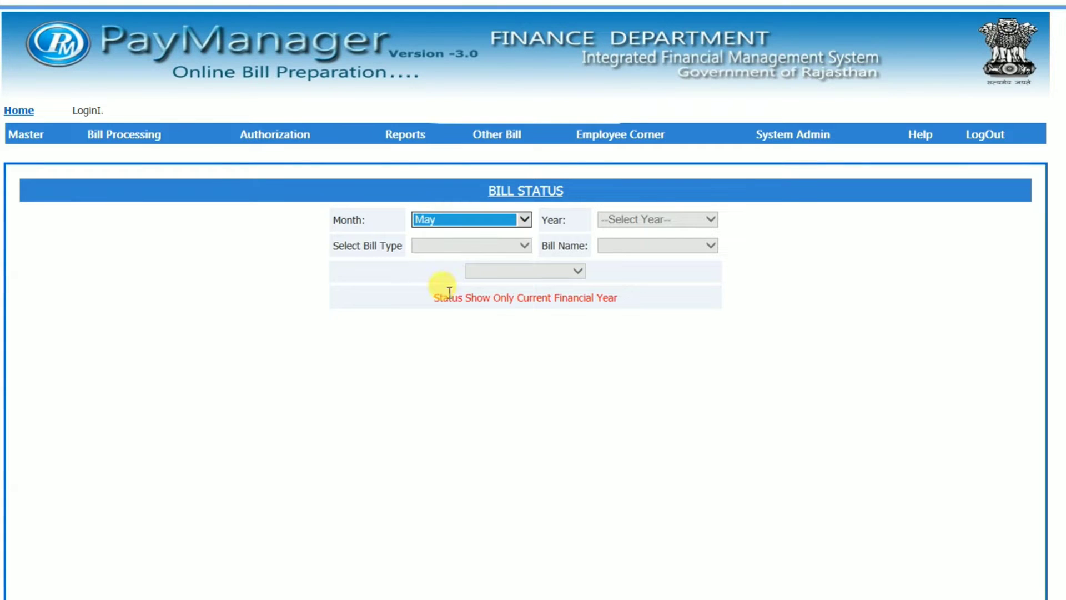
left_click(665, 220)
left_click(665, 244)
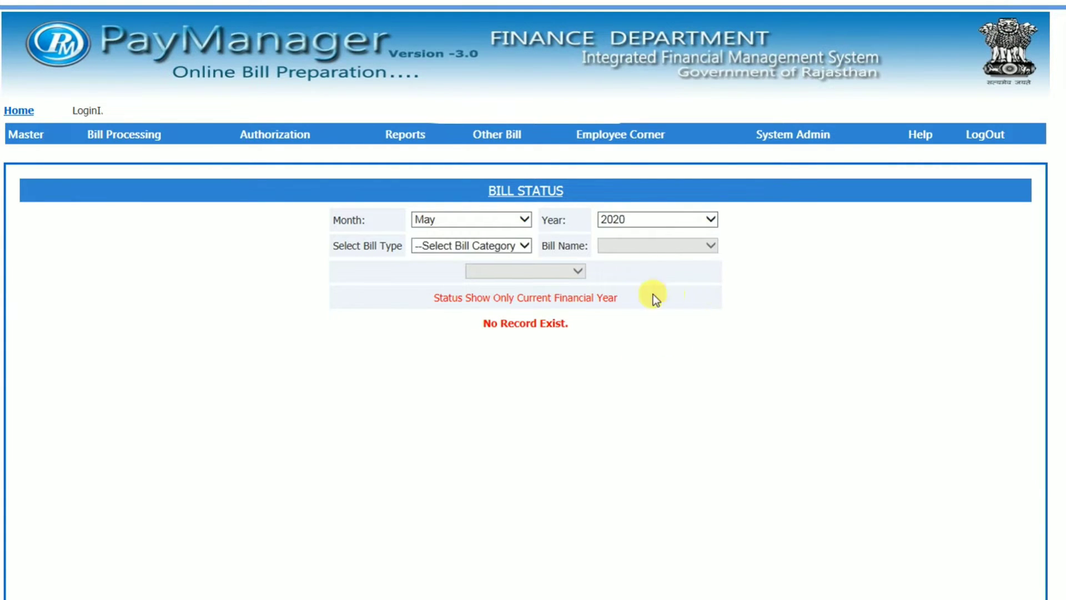
left_click(470, 245)
left_click(471, 260)
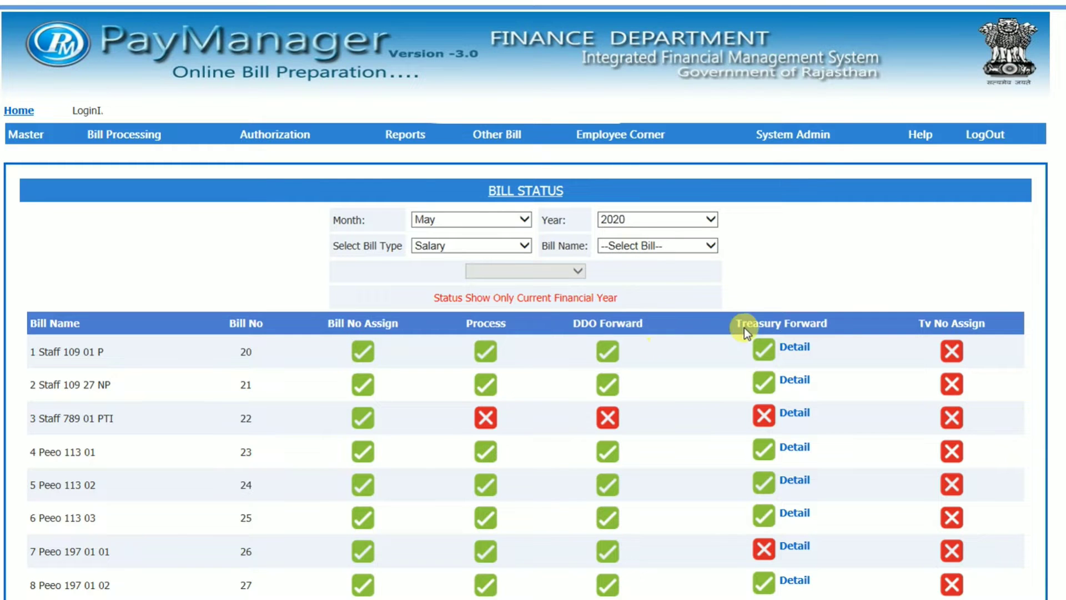
- Check the treasury forwarding details of bills 6 Peeo 113 03, 3 Staff 789 01 PTI and 1 Staff 109 01 P, including the objection text
mouse_move(798, 520)
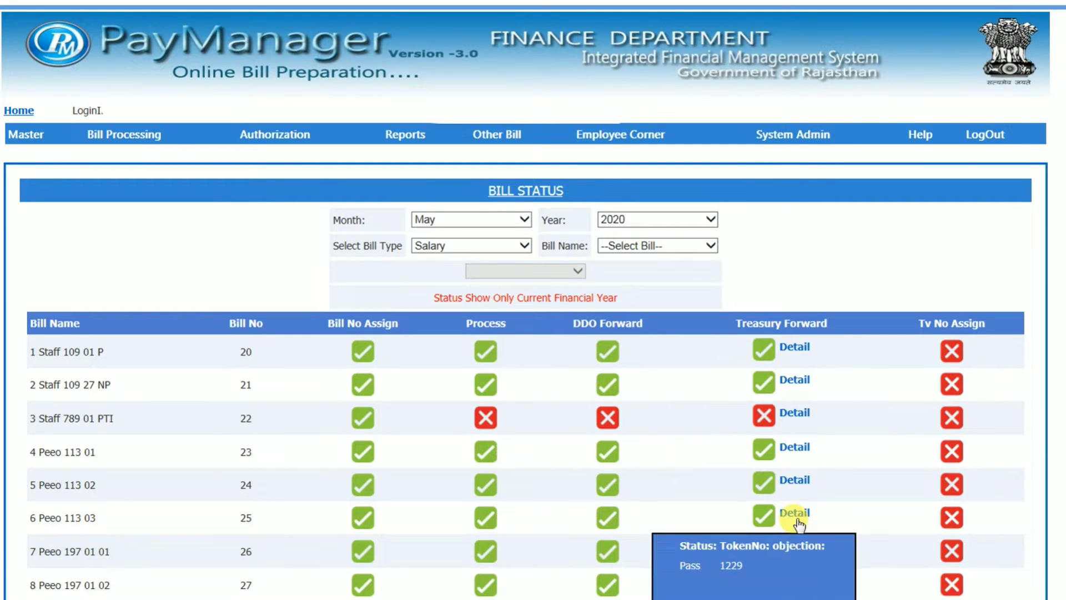
mouse_move(800, 421)
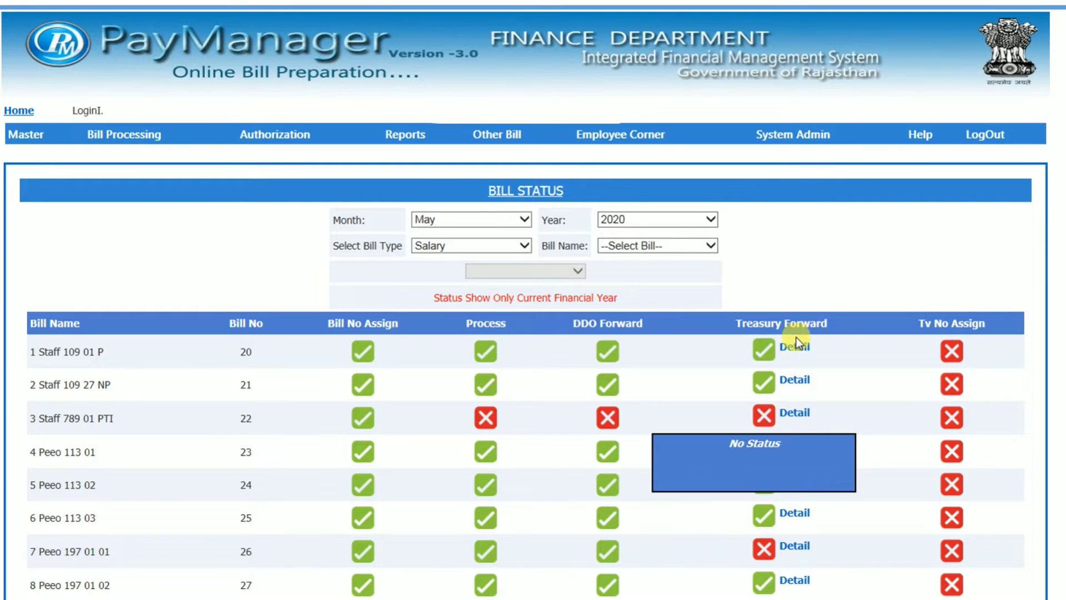
mouse_move(795, 348)
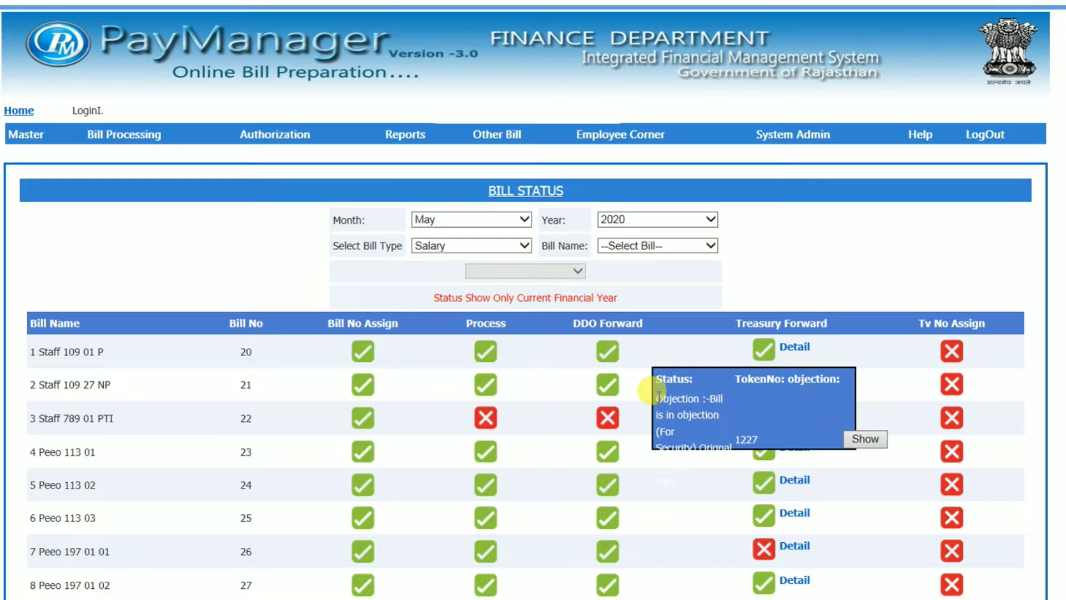
left_click_drag(658, 396, 663, 492)
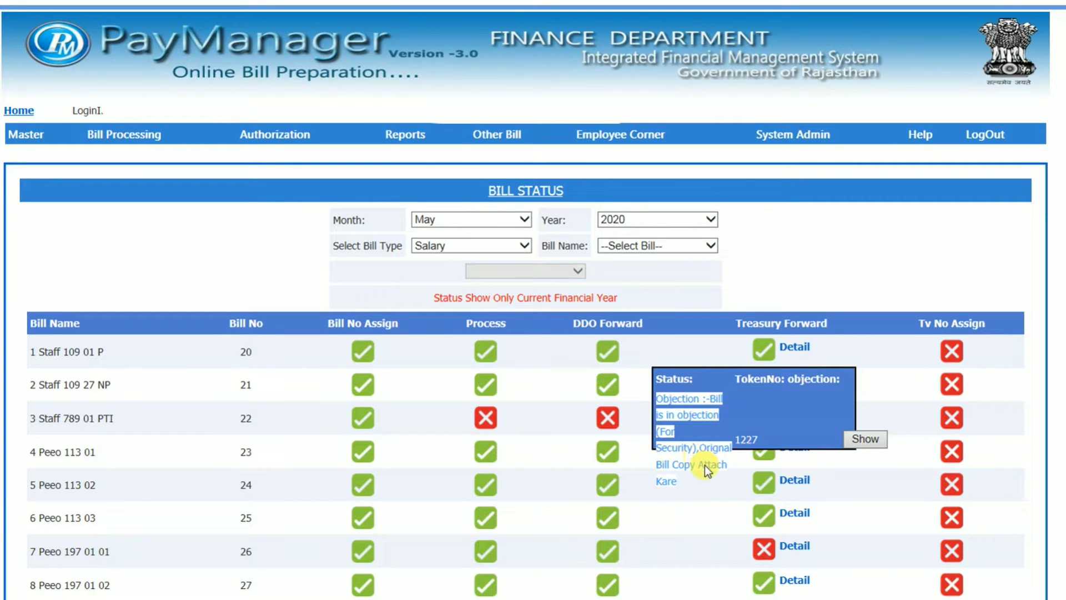
left_click(839, 472)
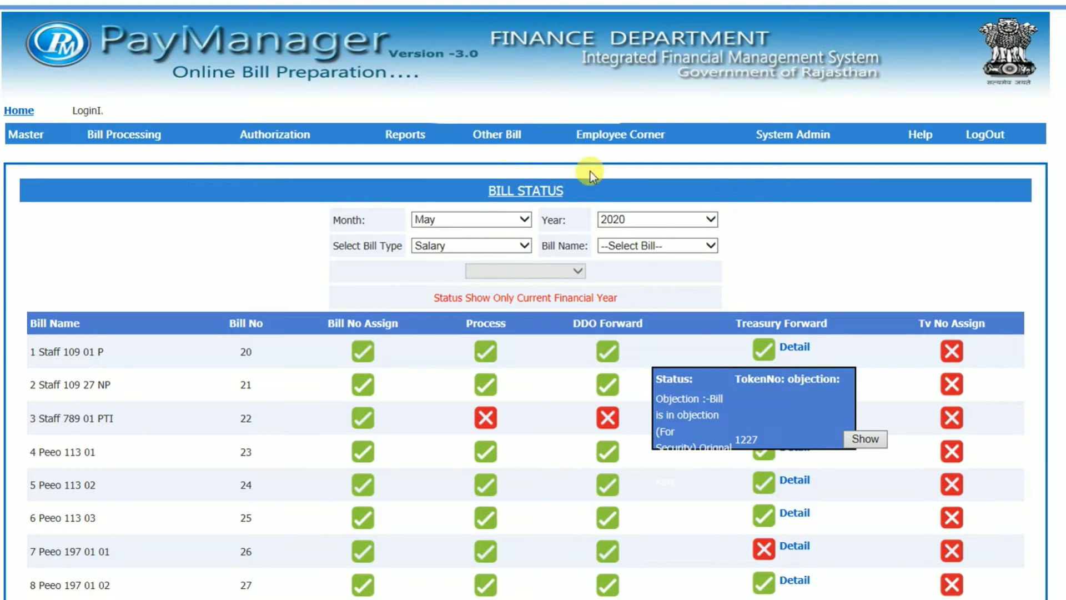
- Open the Bill Revert page and set the bill search to manual
left_click(310, 134)
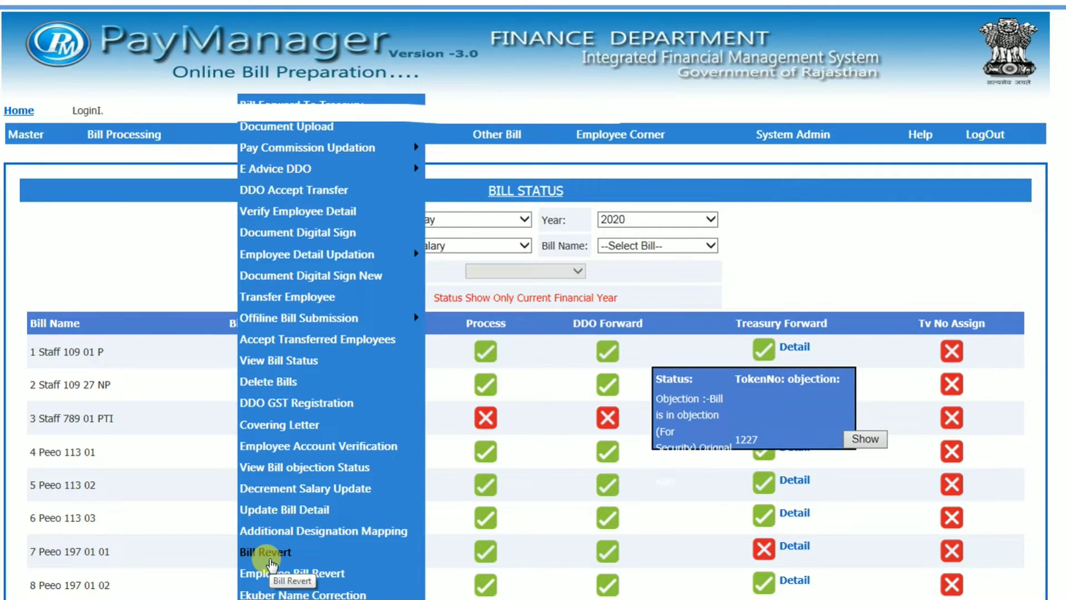
left_click(272, 553)
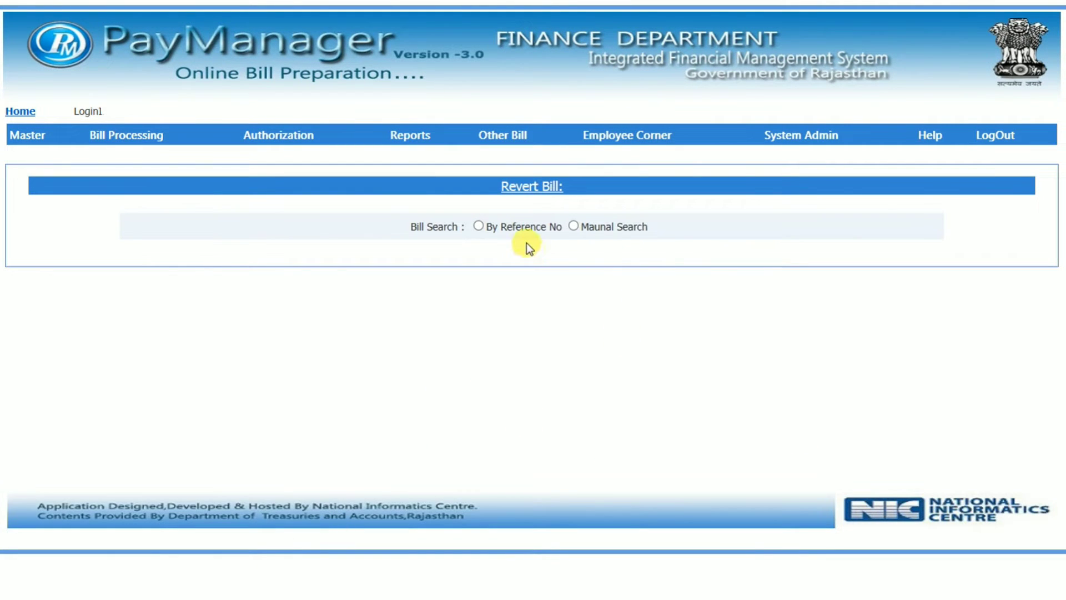
left_click(484, 228)
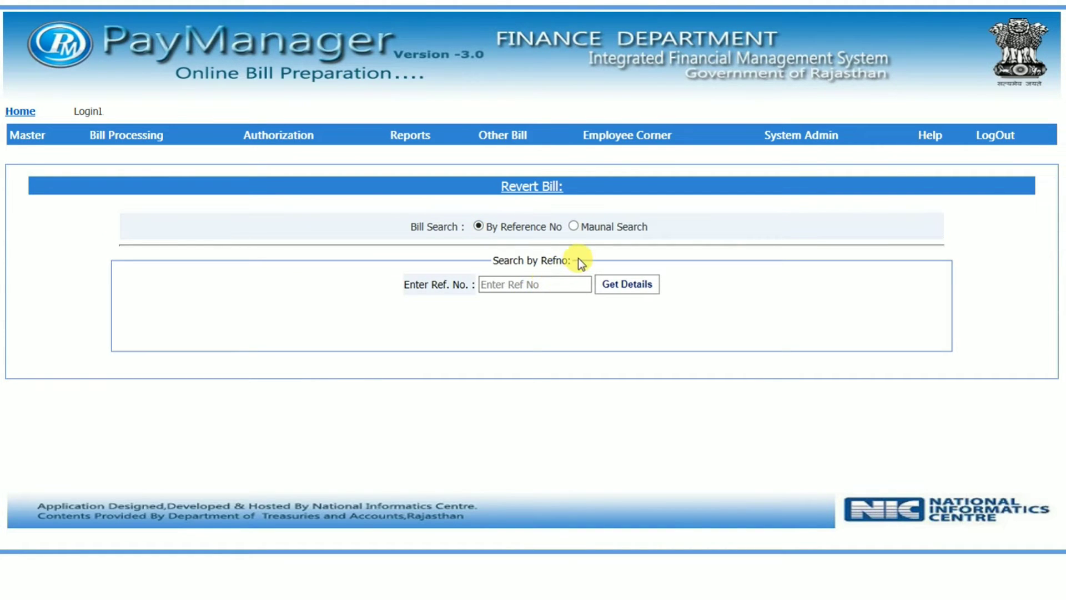
left_click(585, 229)
- Search for the May 2020 Salary bill named 2 Staff 109 27 NP
left_click(476, 283)
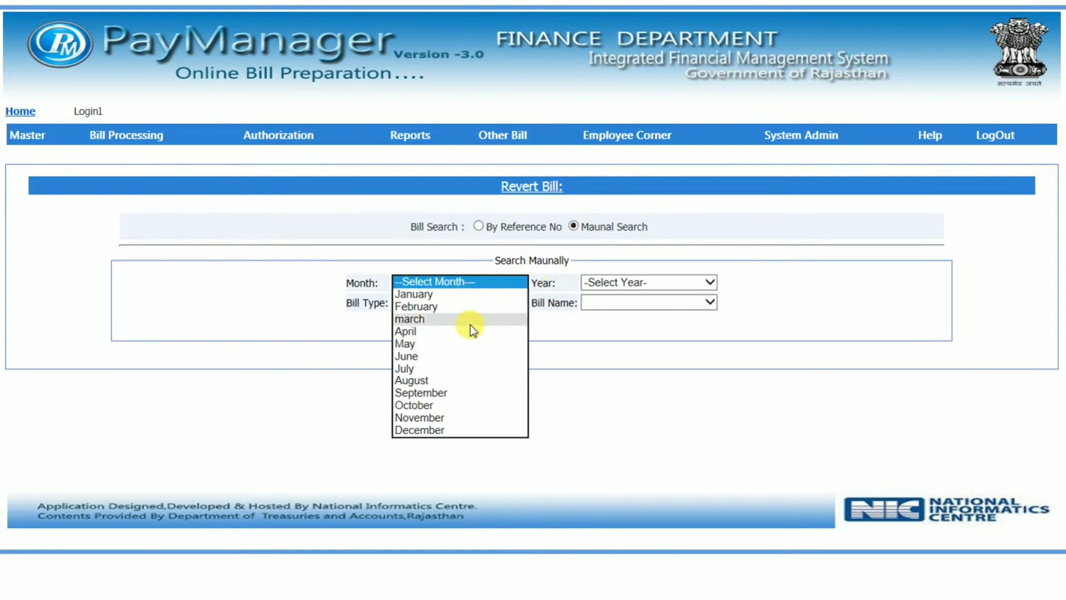
left_click(452, 343)
left_click(665, 282)
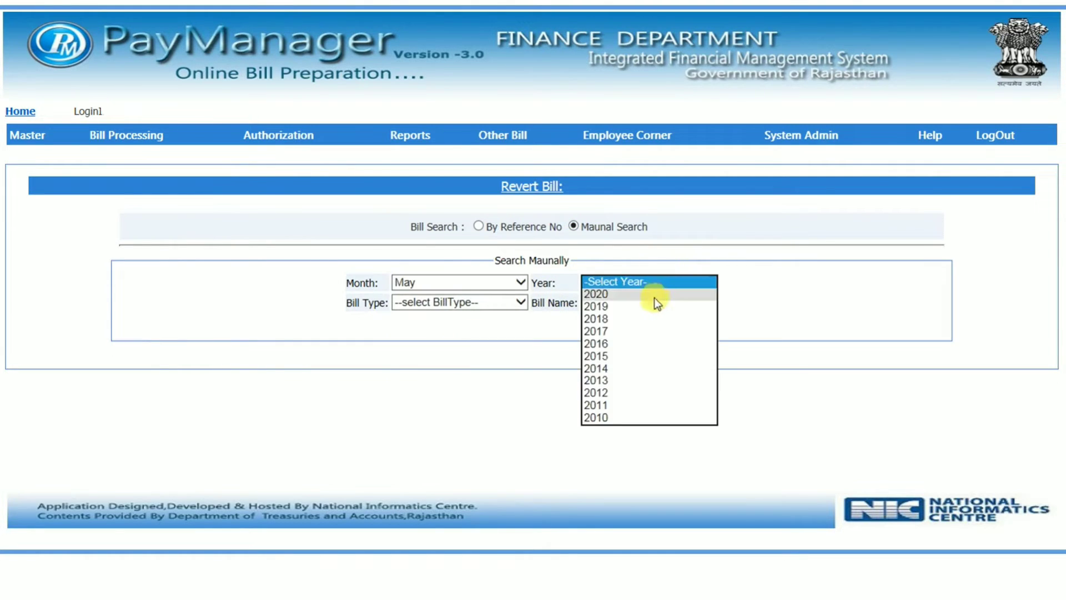
left_click(655, 296)
left_click(443, 312)
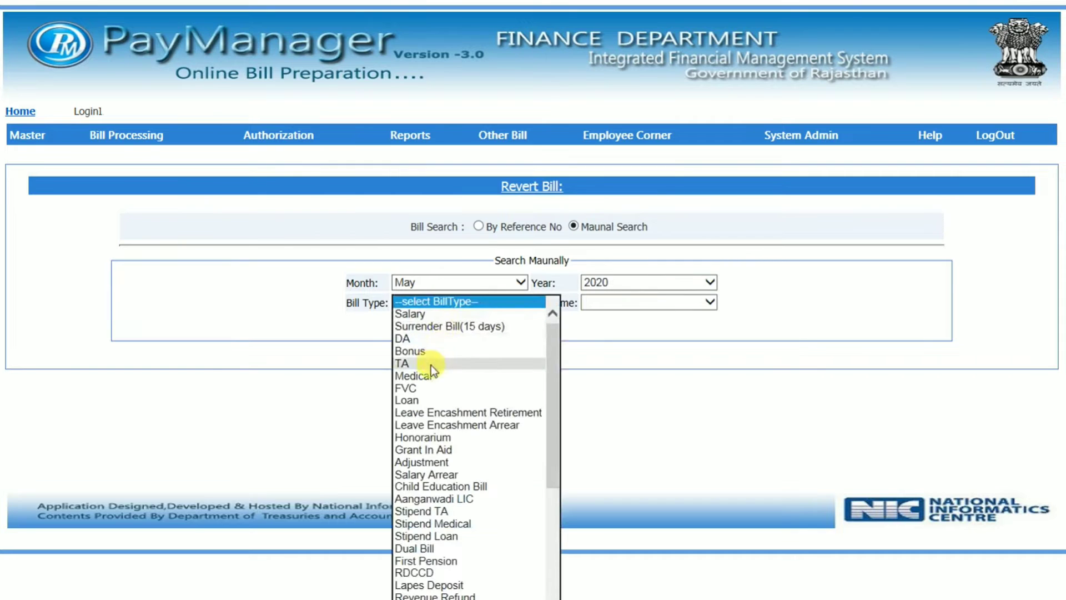
left_click(504, 314)
left_click(686, 314)
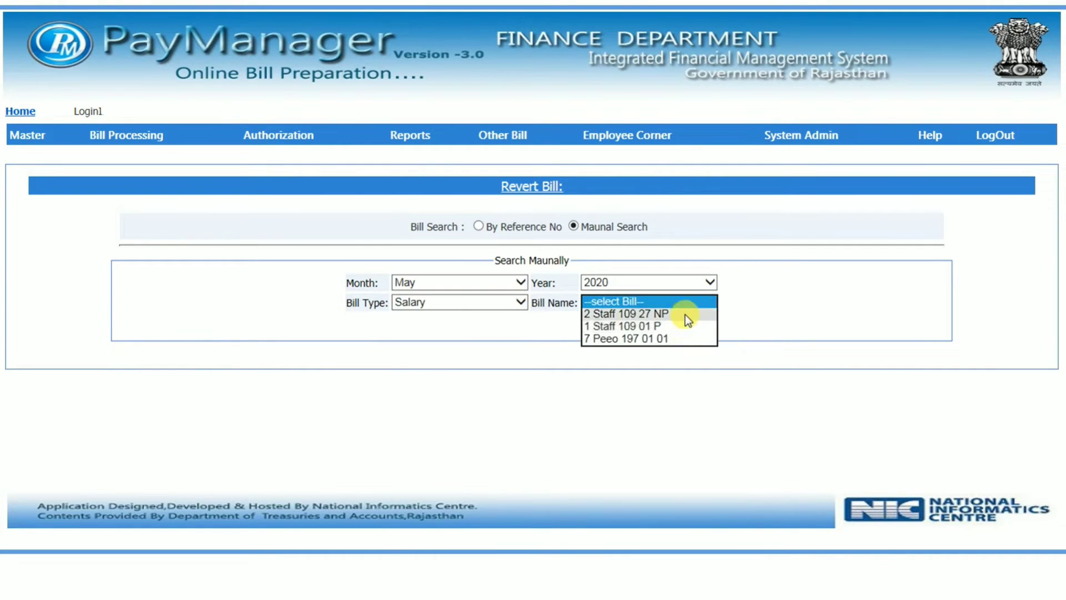
left_click(685, 314)
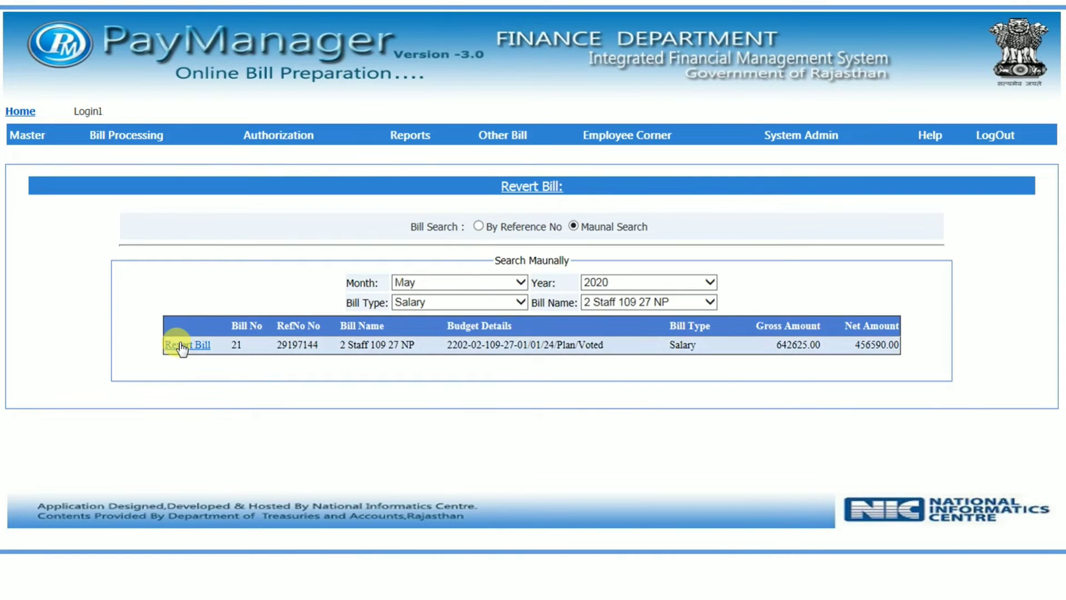
- Revert the bill 2 Staff 109 27 NP and acknowledge the messages
left_click(182, 346)
left_click(548, 393)
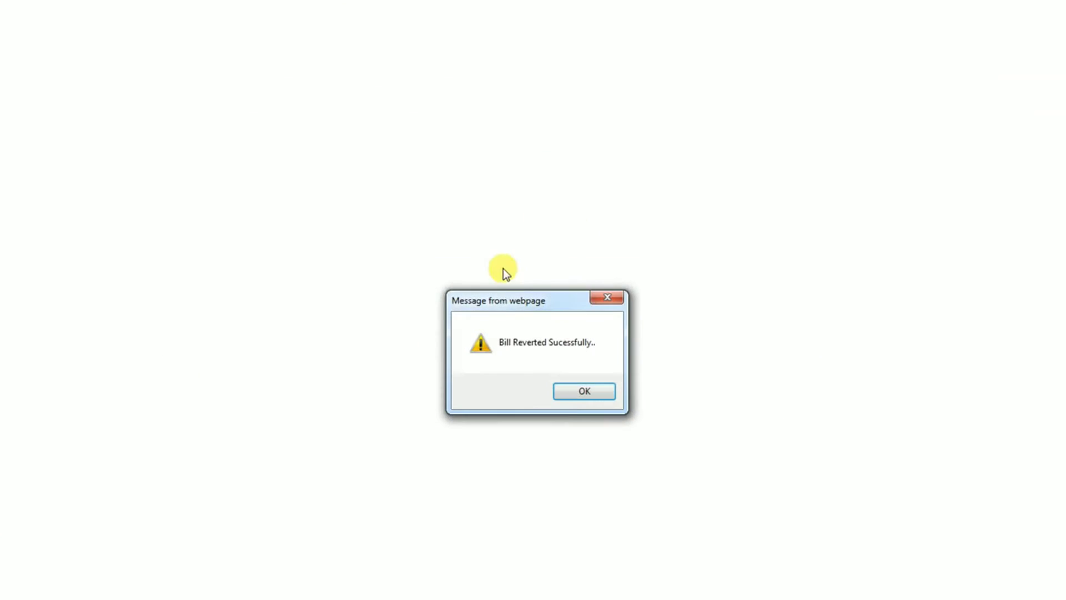
left_click(585, 392)
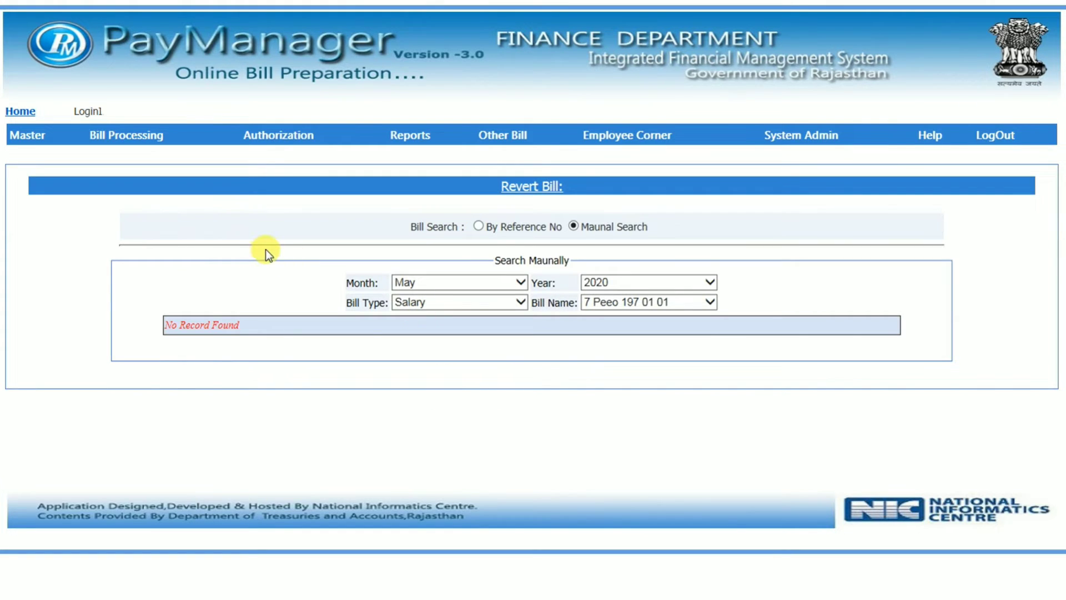
- Load the objection status of the May 2020 Salary bill 1 Staff 109 01 P, bill number 20-29/05/2020-2020
mouse_move(301, 134)
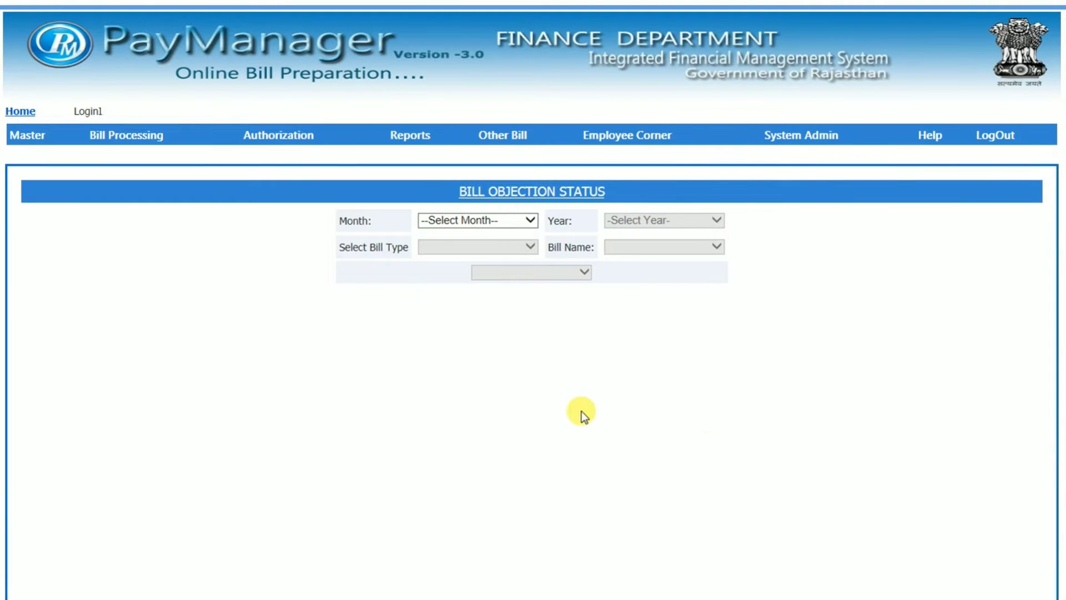
left_click(522, 221)
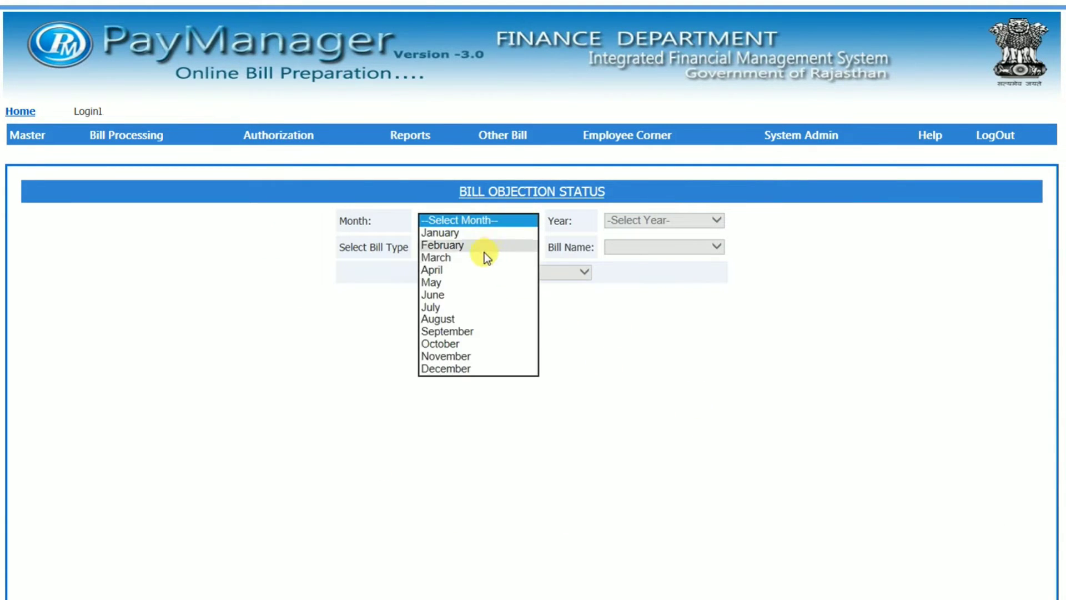
left_click(469, 282)
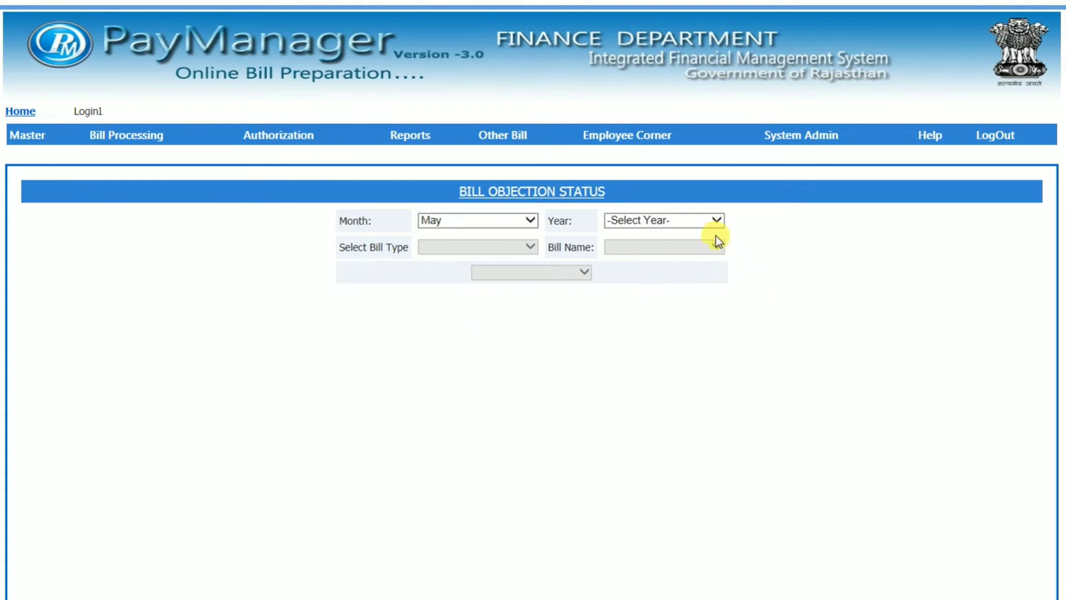
left_click(689, 222)
left_click(687, 228)
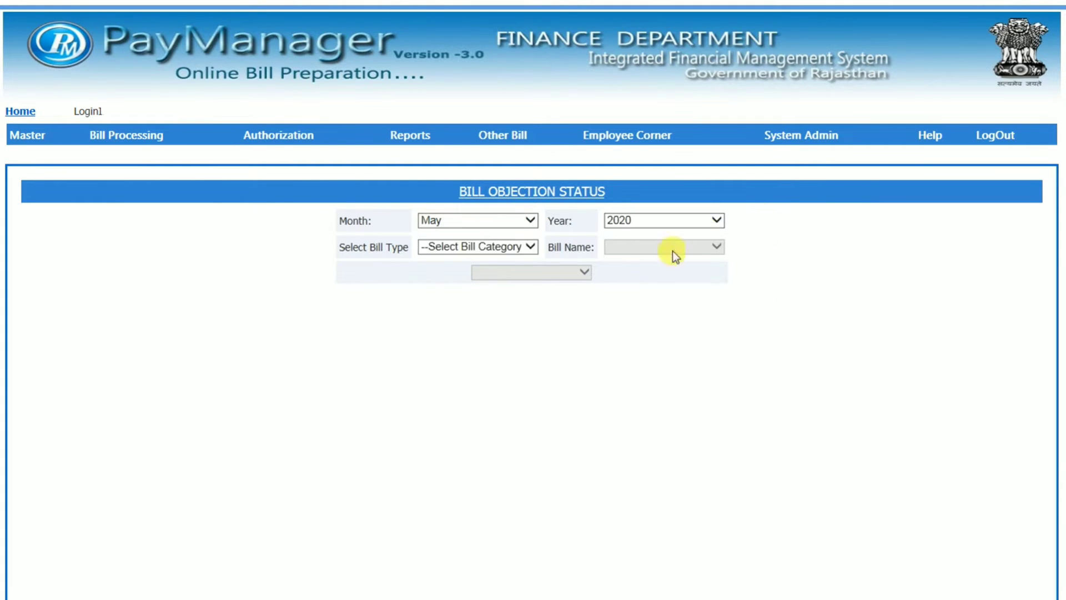
left_click(479, 248)
left_click(476, 257)
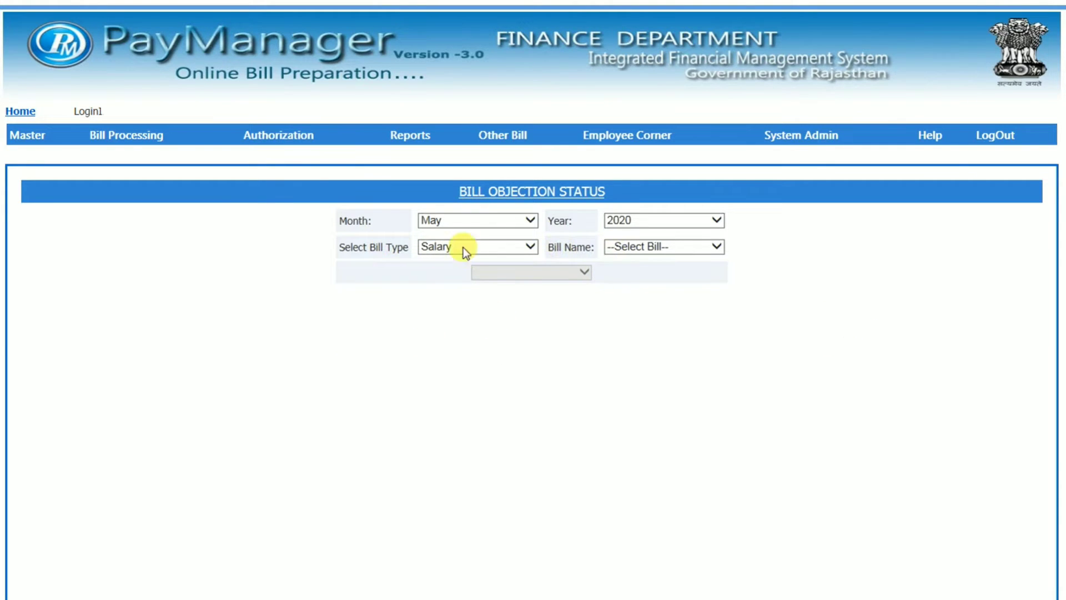
left_click(611, 246)
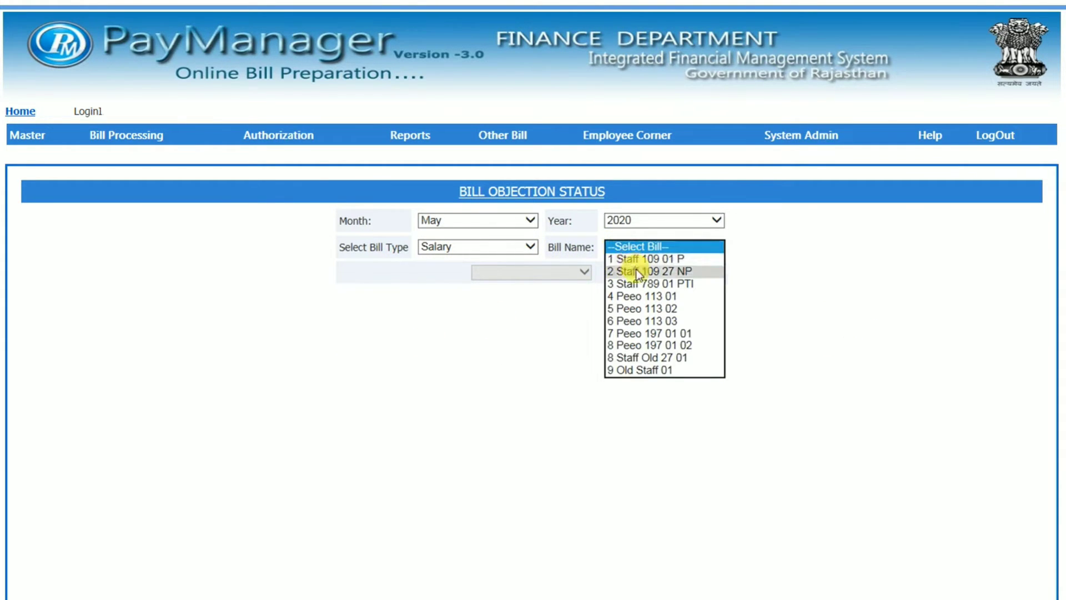
left_click(635, 259)
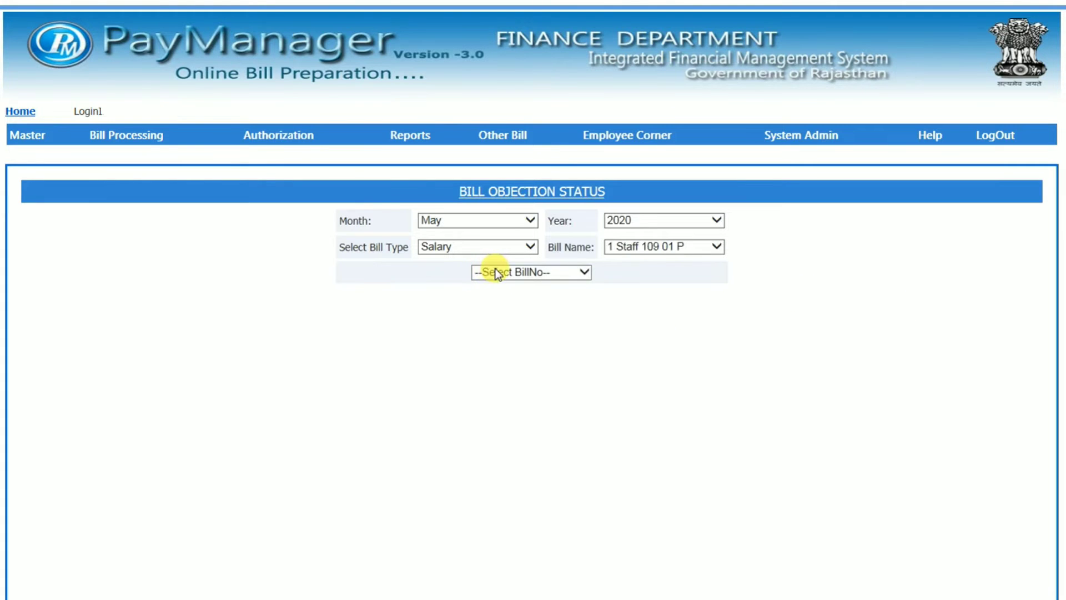
left_click(495, 268)
left_click(495, 284)
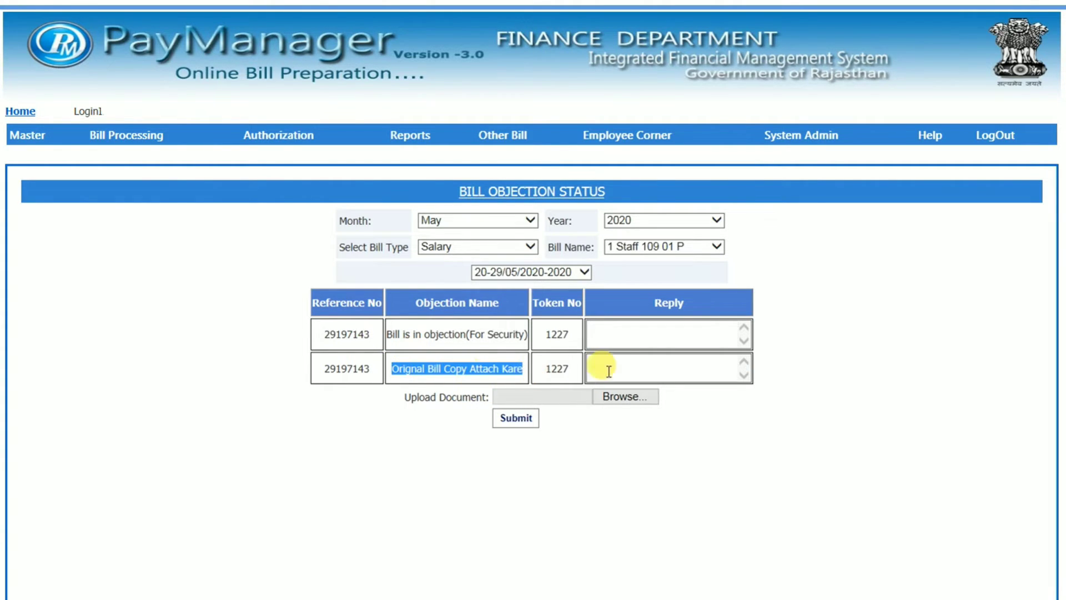
- Enter the reply "OK" for the security objection and "COPY UPLODE" for the original bill copy objection
left_click(638, 359)
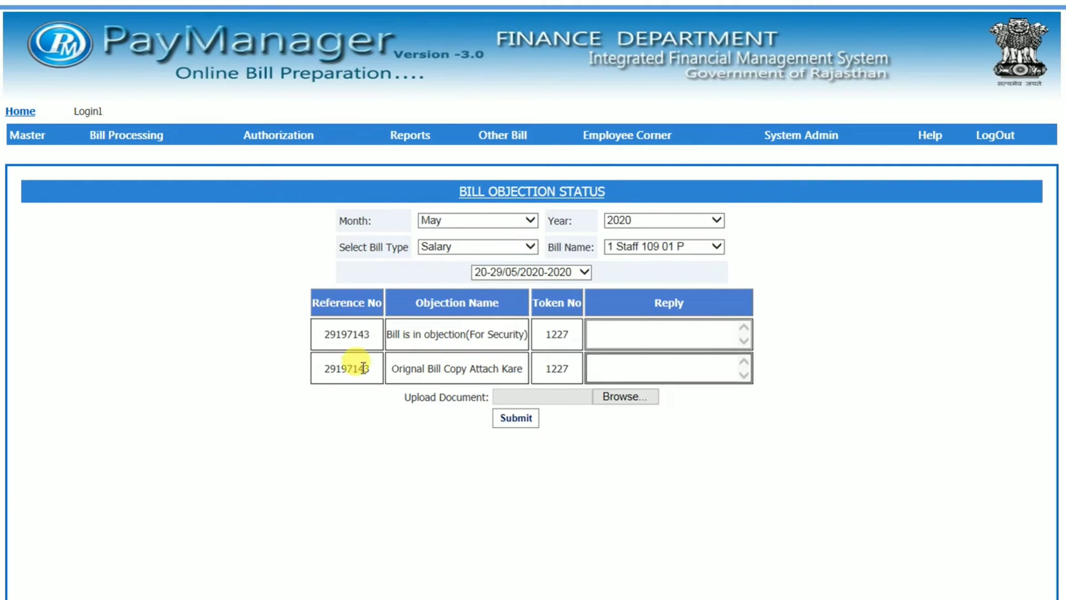
left_click_drag(391, 371, 522, 372)
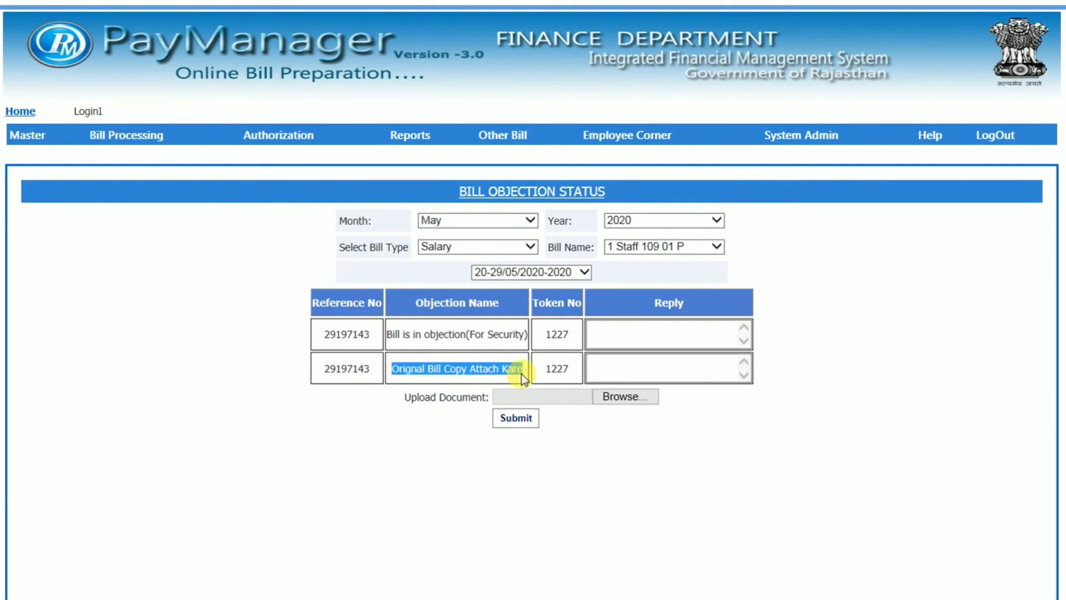
left_click(549, 508)
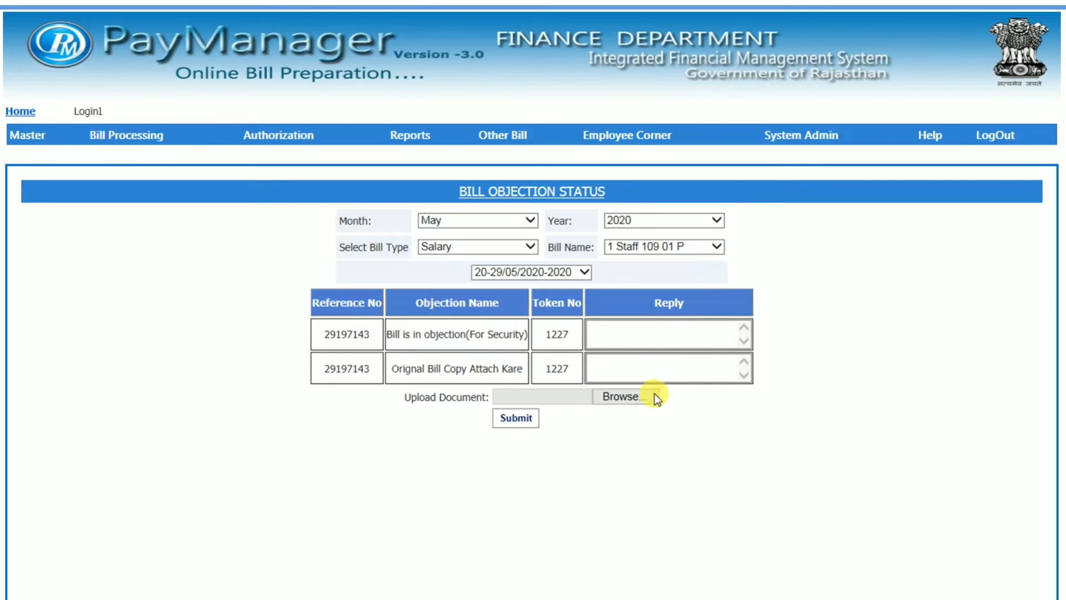
left_click(596, 333)
type("OK")
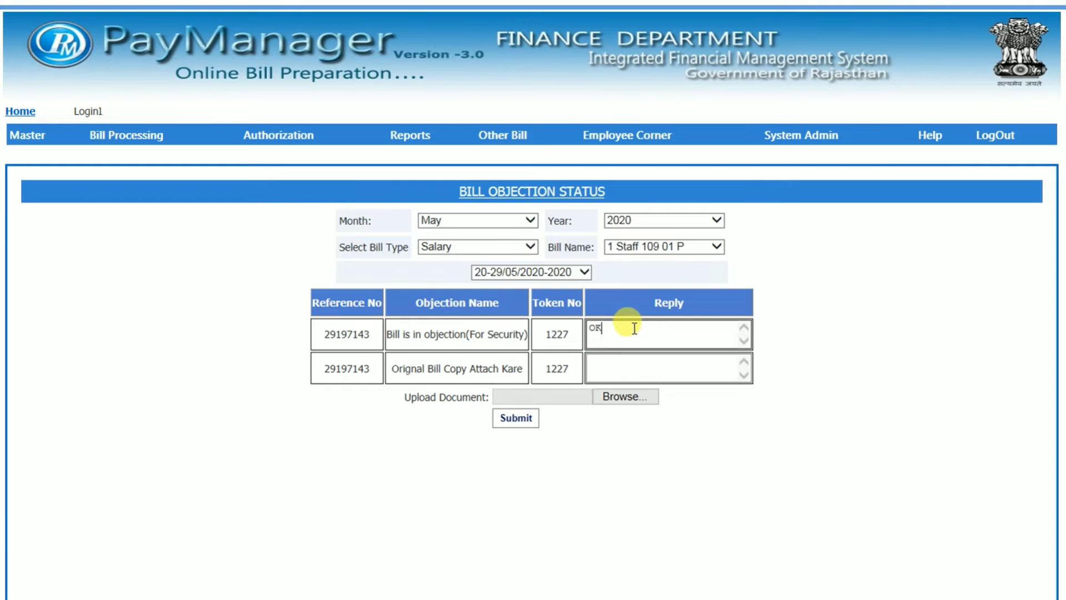
left_click(674, 365)
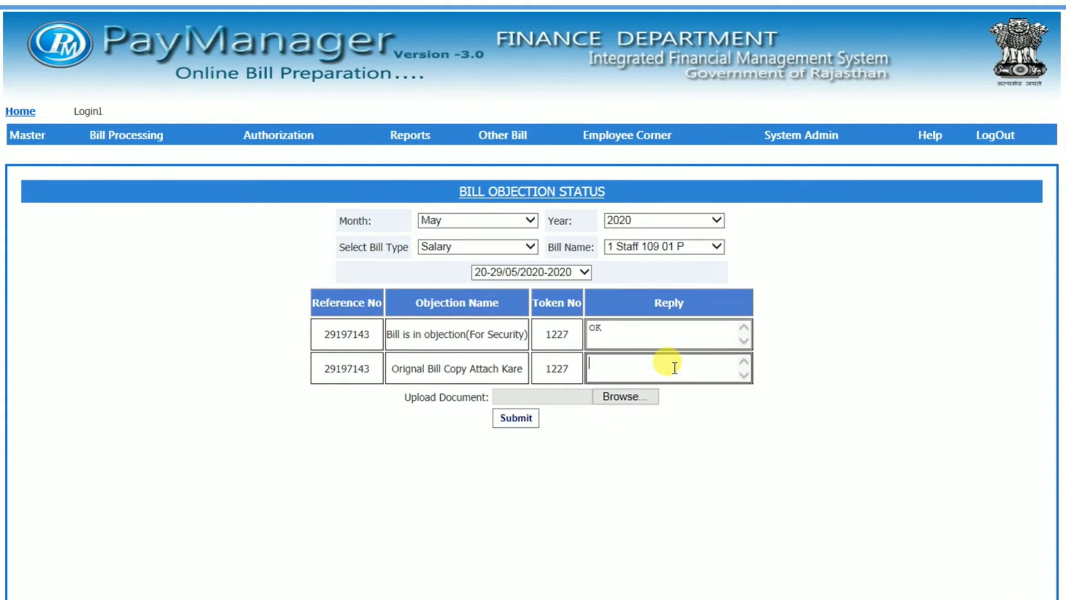
type("COPY UPLODE")
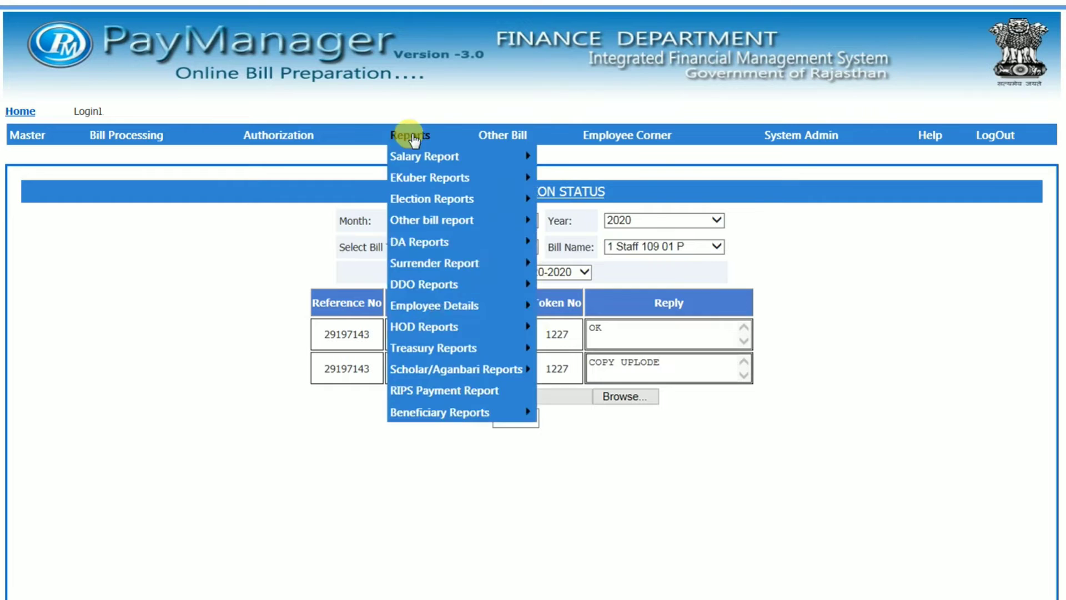
- Generate the Inner salary bill report for May 2020, group 1 Staff 109 01 P, bill number 20-29/05/2020-2020
mouse_move(400, 146)
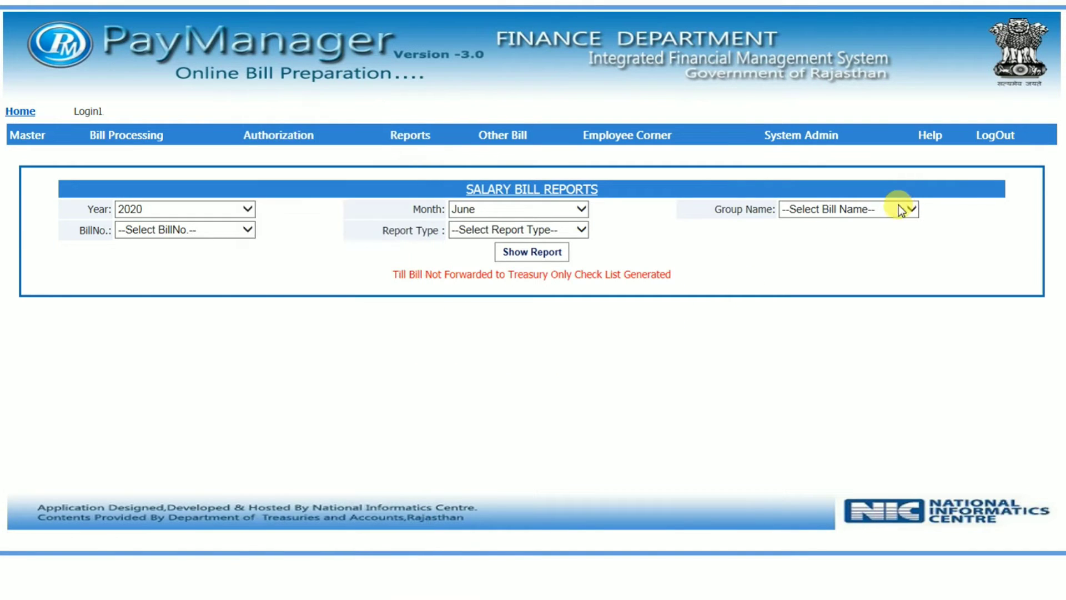
left_click(897, 209)
left_click(466, 215)
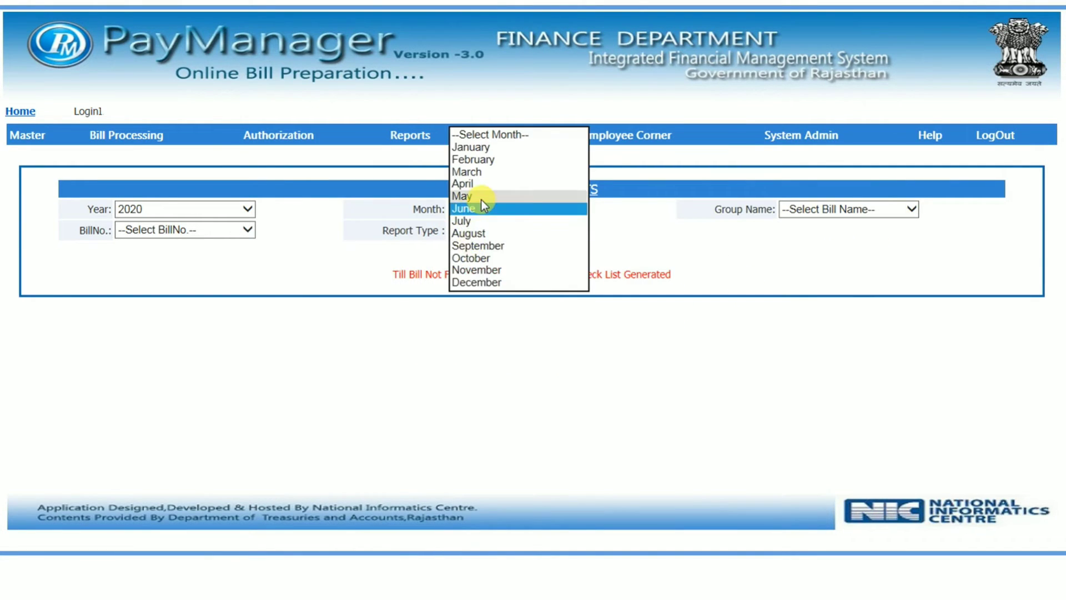
left_click(481, 200)
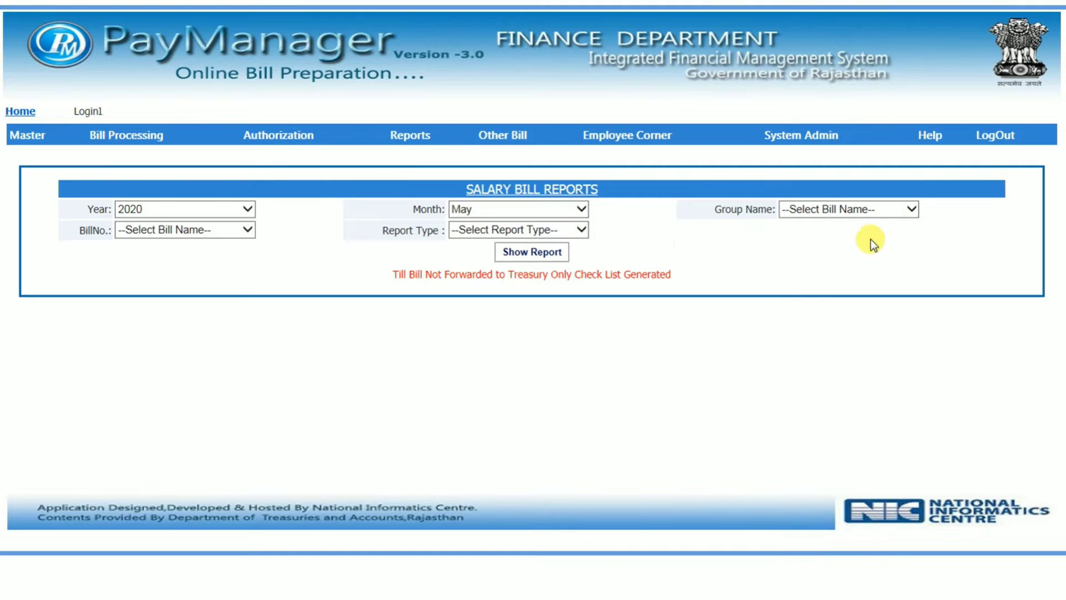
left_click(885, 211)
left_click(850, 222)
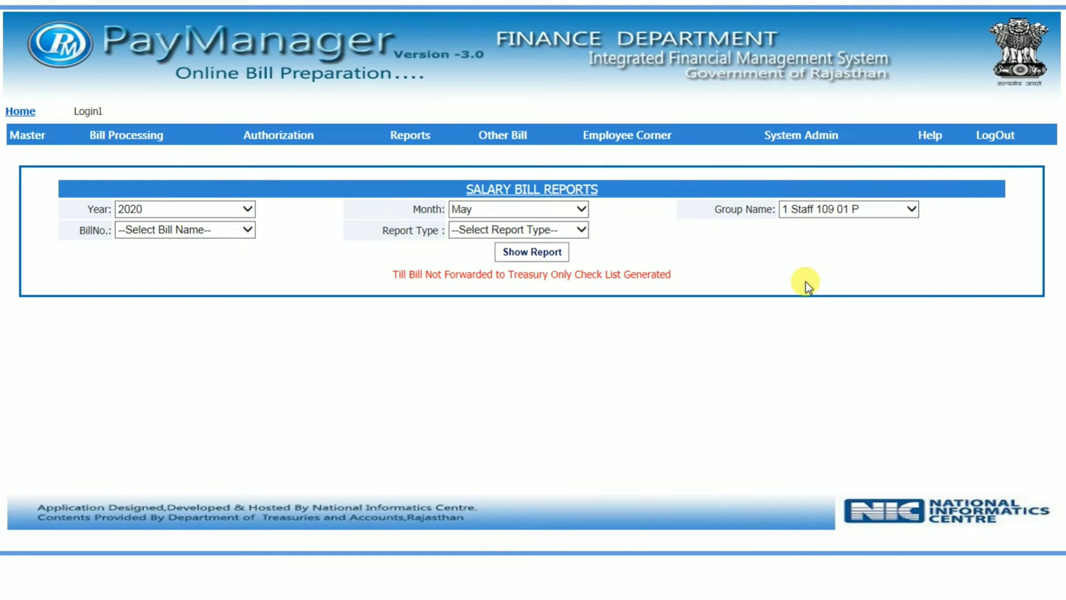
left_click(185, 235)
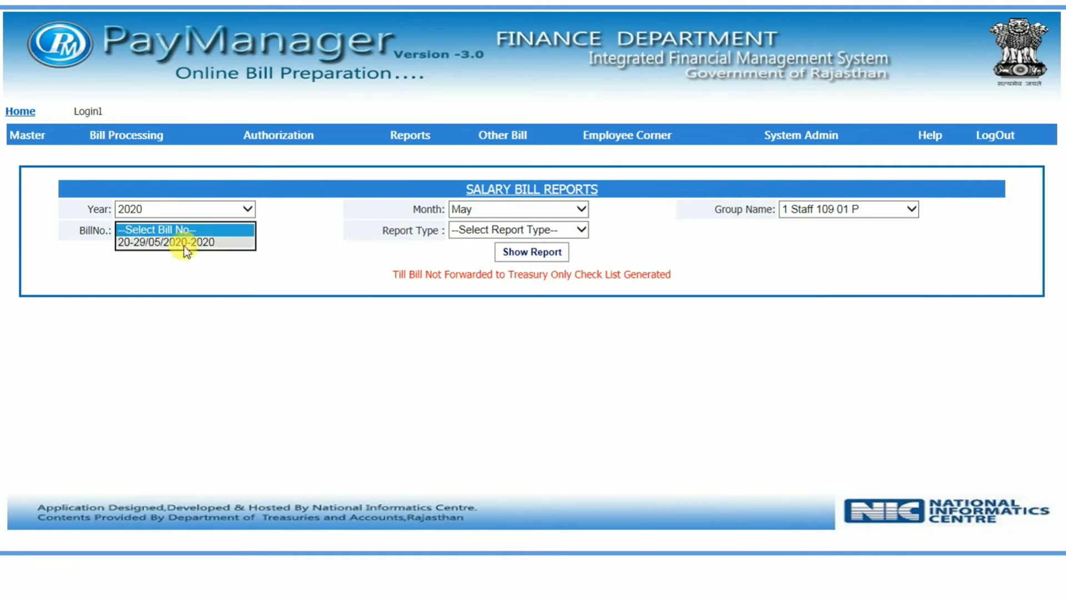
left_click(185, 246)
left_click(579, 232)
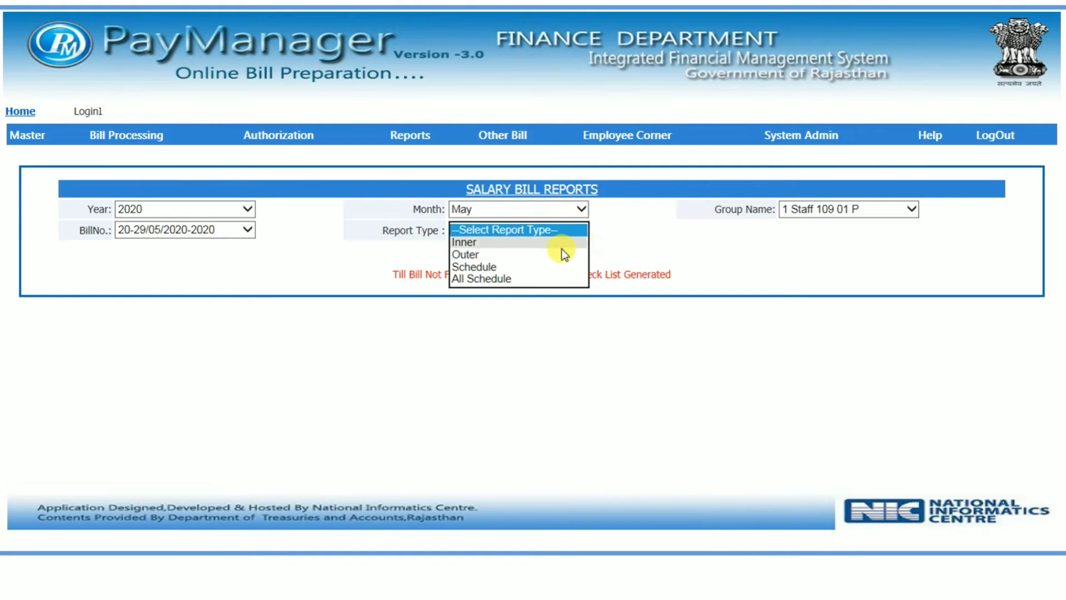
left_click(564, 243)
left_click(526, 258)
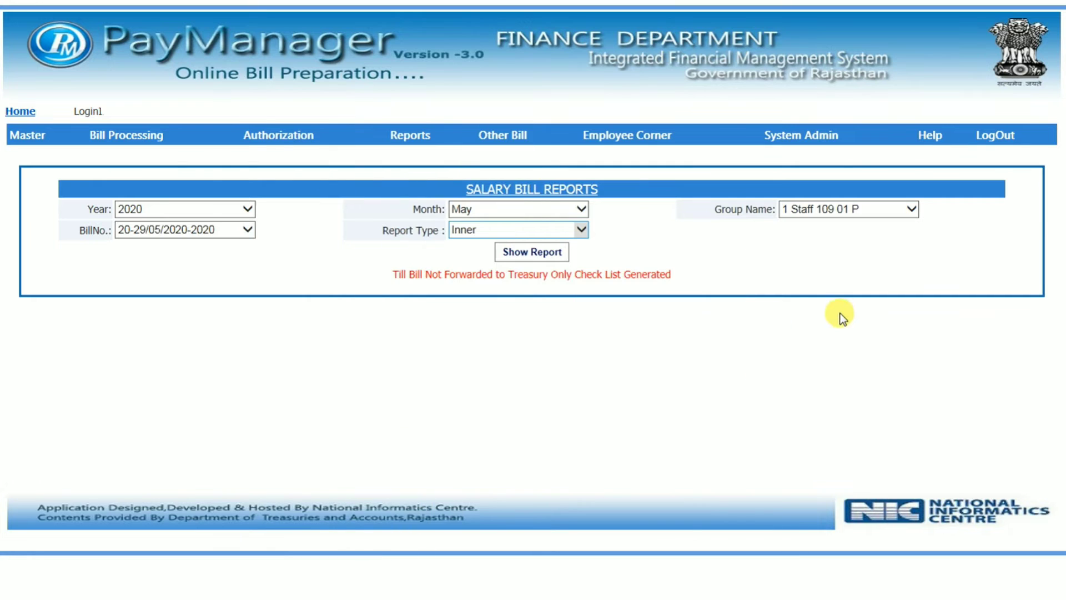
- Attach the downloaded PDF Inner_29197143_21898 as the upload document for the objection replies on the Bill Objection Status page
left_click(317, 1)
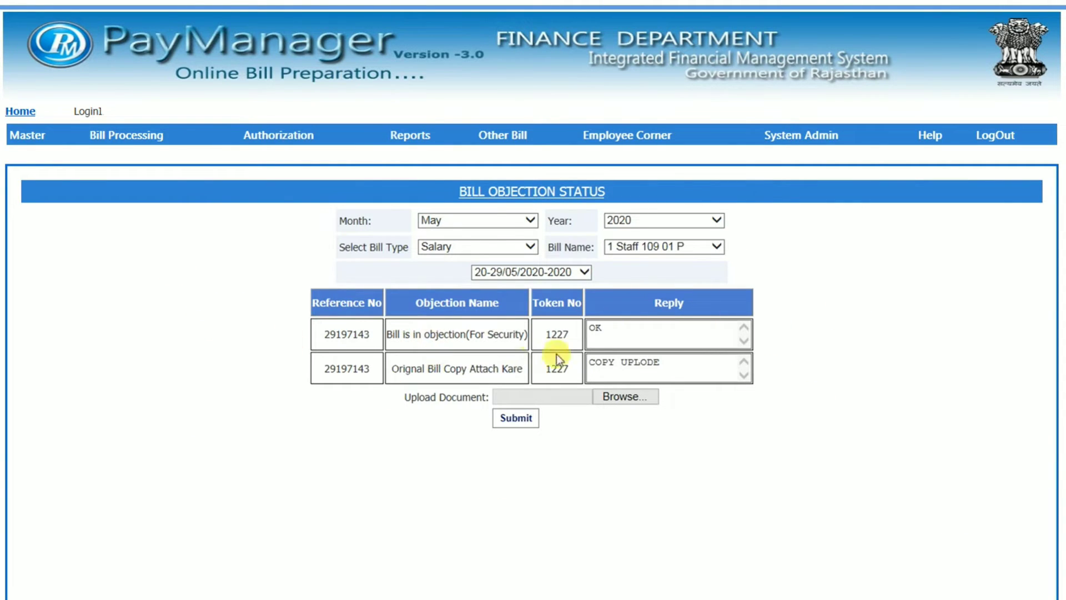
left_click(581, 396)
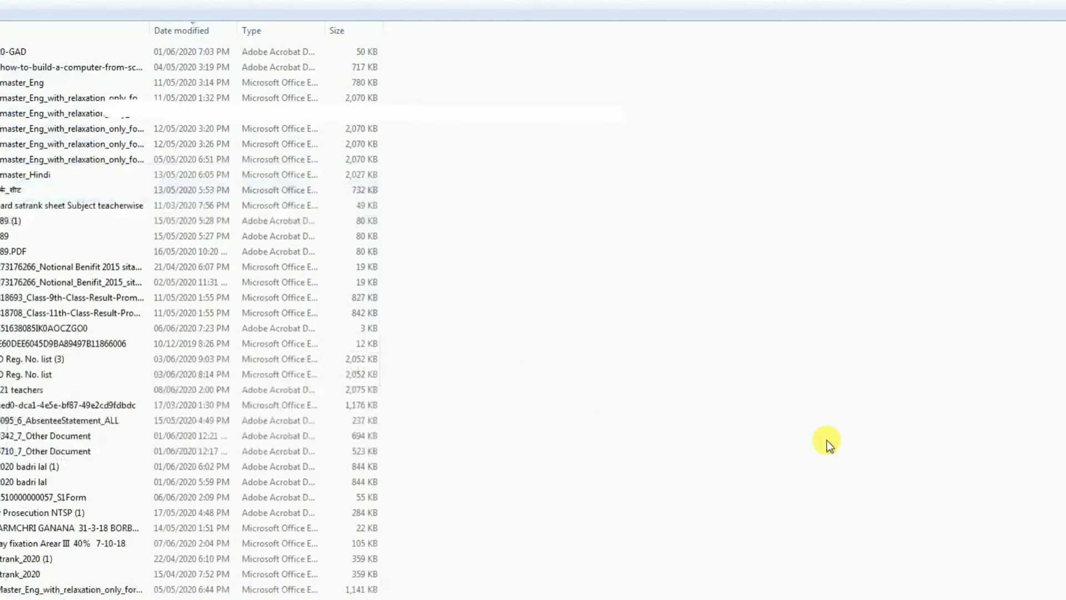
scroll(823, 443, "up", 10)
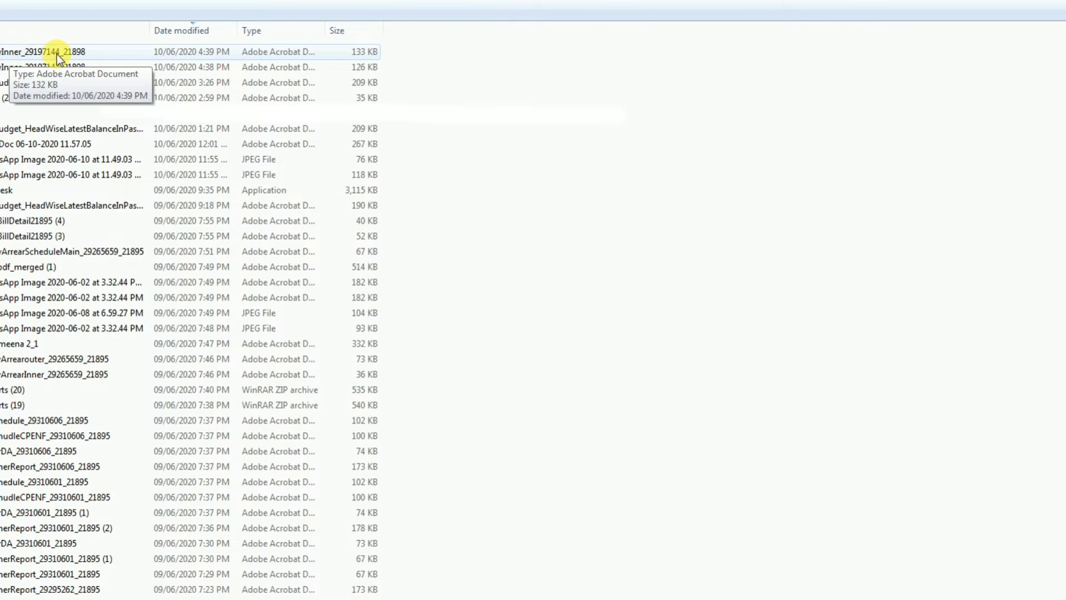
left_click(19, 66)
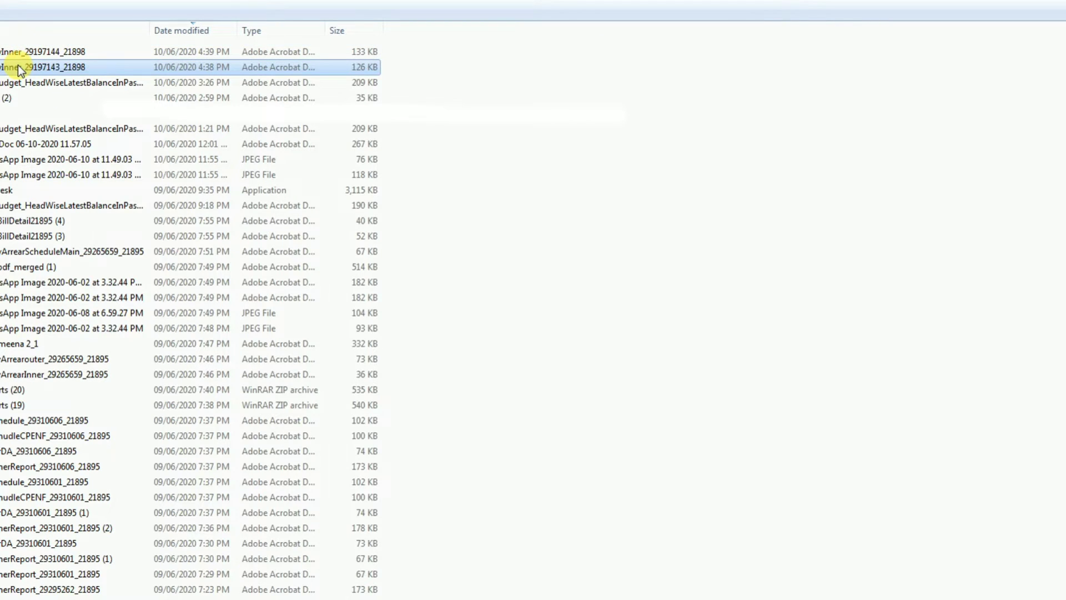
left_click(18, 65)
left_click(148, 68)
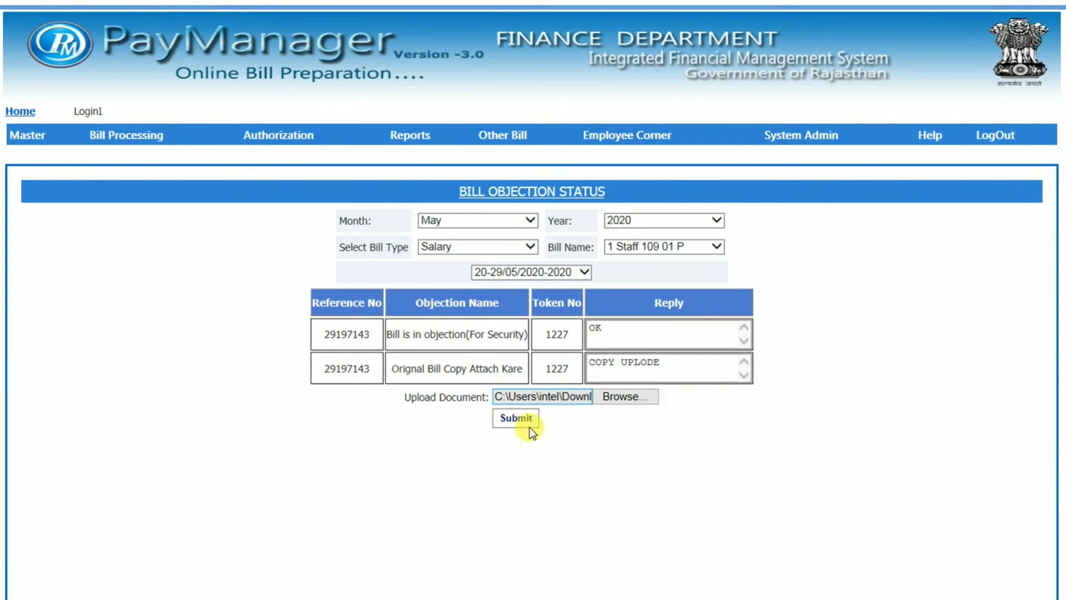
- Submit the objection replies with the attached document and acknowledge the message
left_click(530, 427)
left_click(495, 420)
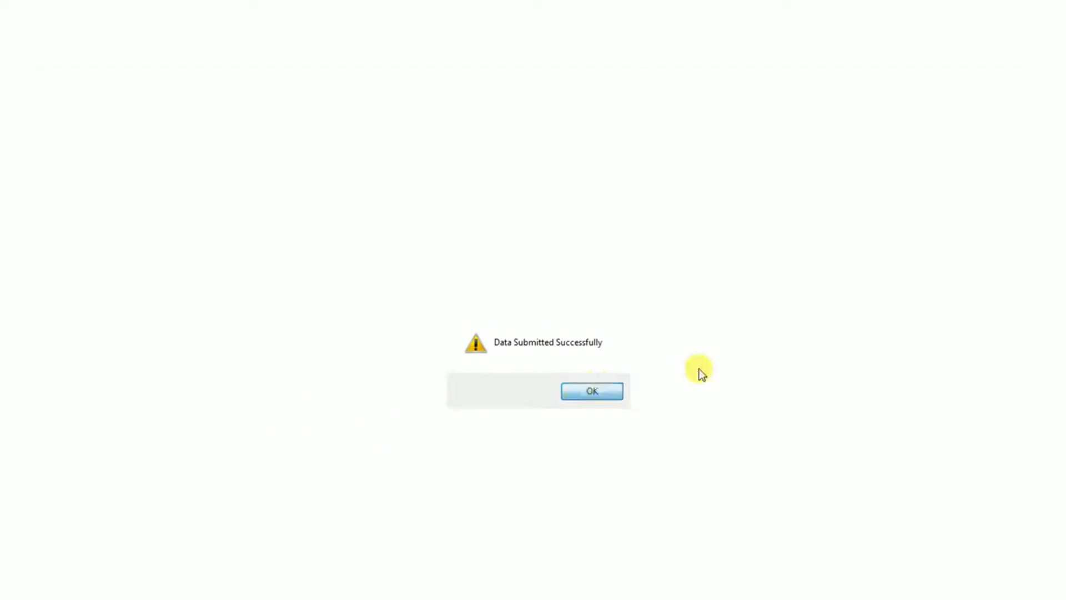
left_click(592, 391)
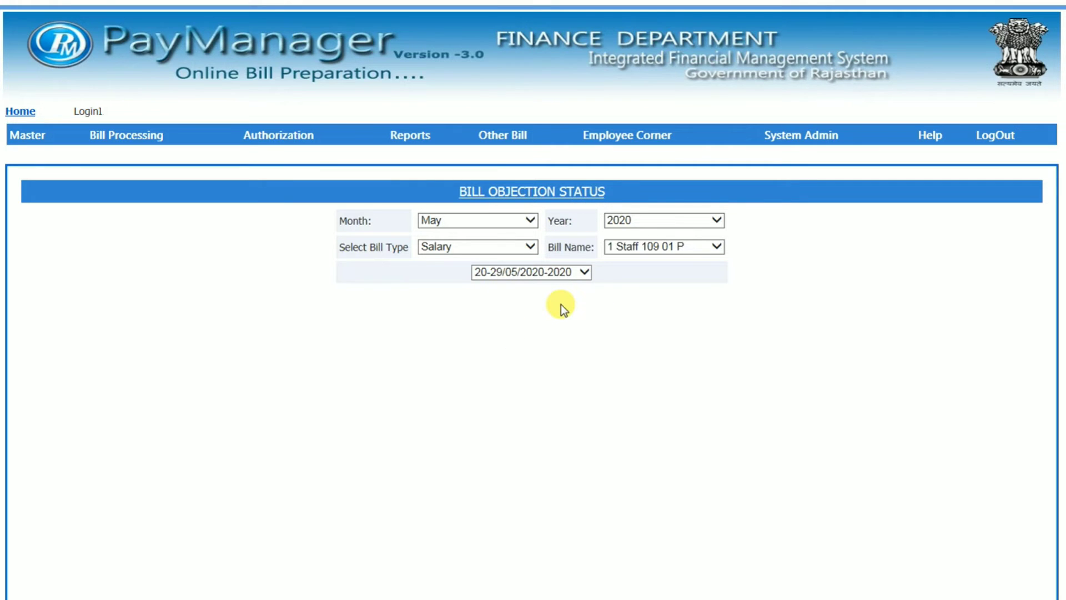
- Check the objection status of May 2020 Salary bills 1 Staff 109 01 P and 2 Staff 109 27 NP, number 21-29/05/2020-2020
left_click(664, 246)
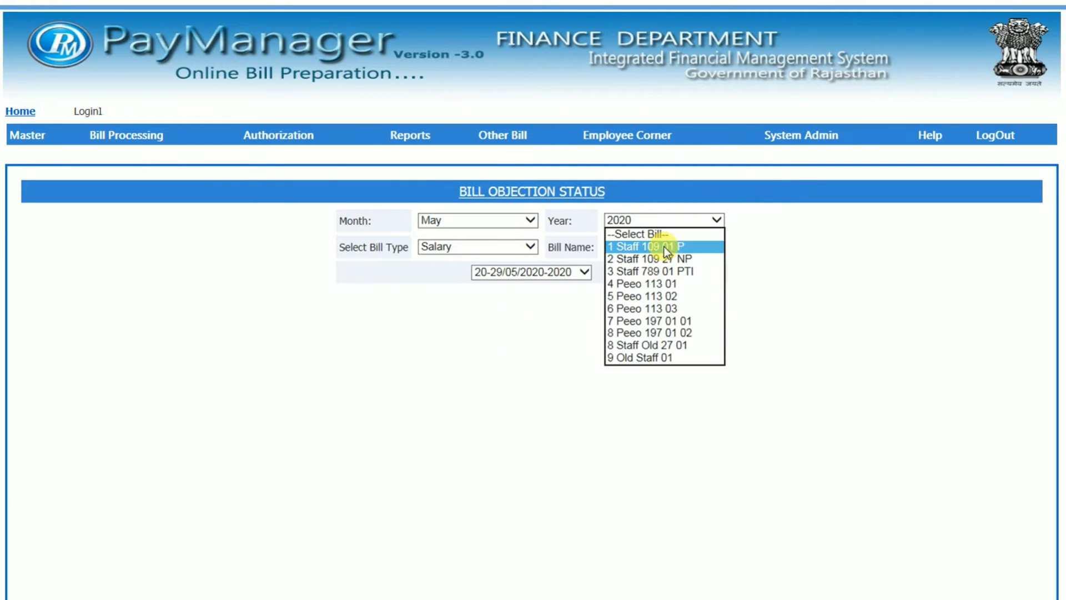
left_click(664, 247)
left_click(562, 271)
left_click(559, 265)
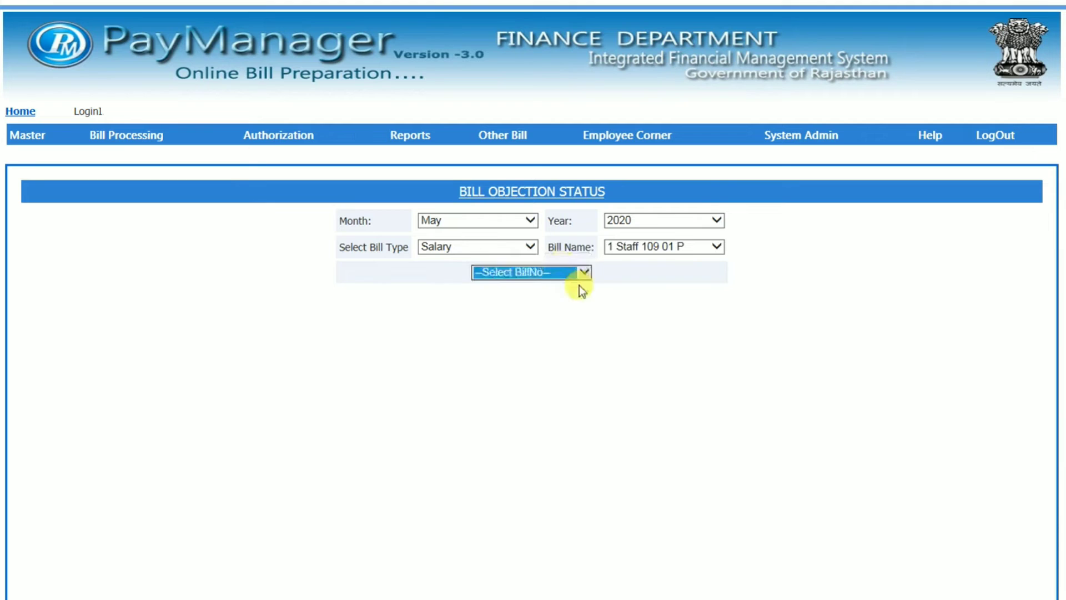
left_click(535, 268)
left_click(537, 285)
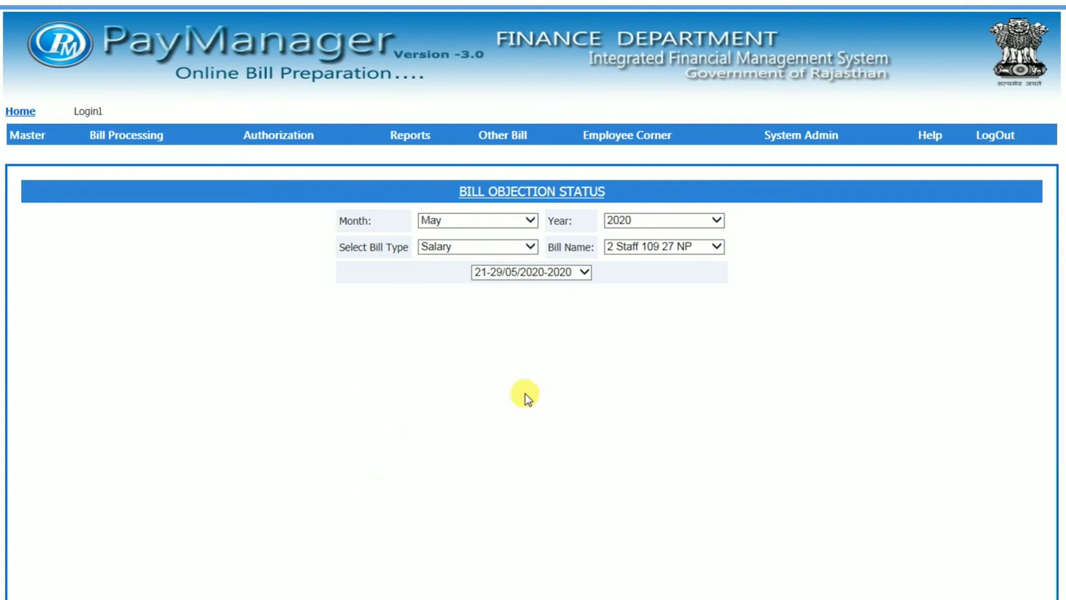
- Under Bill Modification in Bill No Allocation, delete the data of Salary bill 20, 1 Staff 109 01 P, and acknowledge the messages
mouse_move(143, 135)
mouse_move(189, 173)
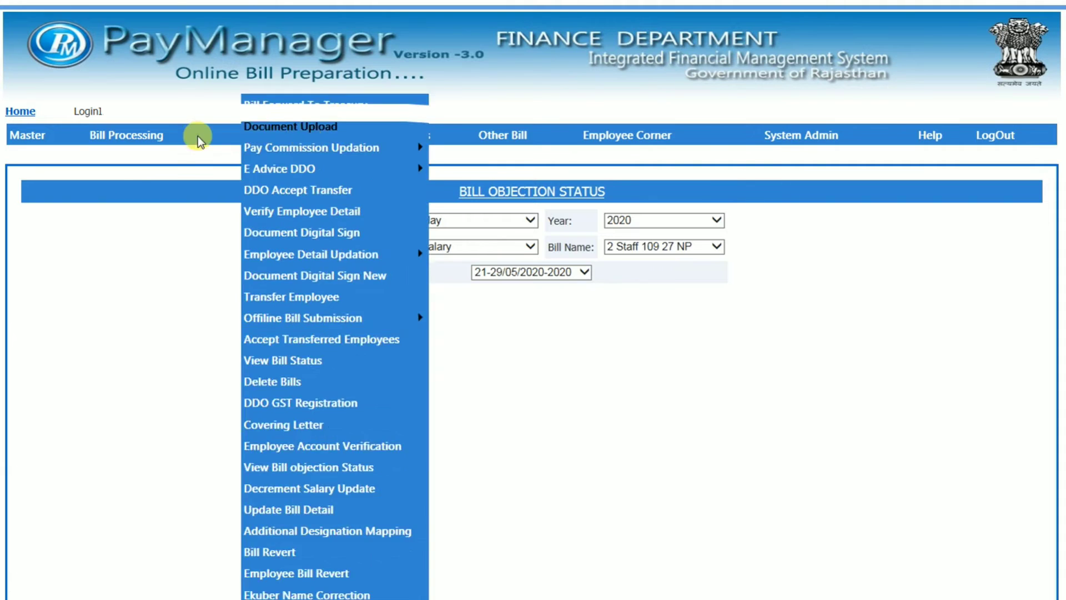
mouse_move(136, 177)
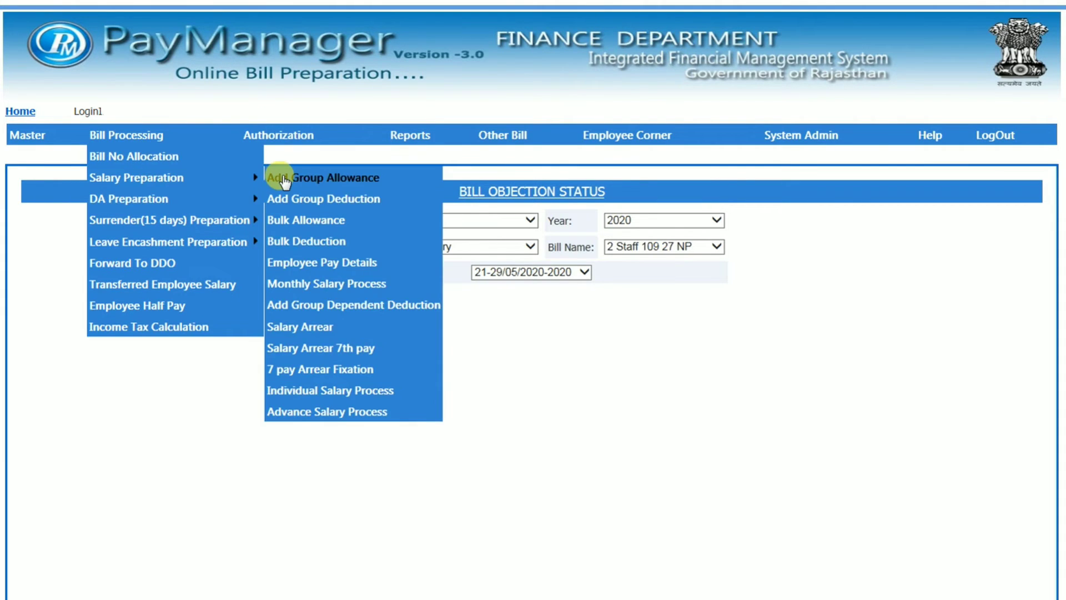
left_click(146, 159)
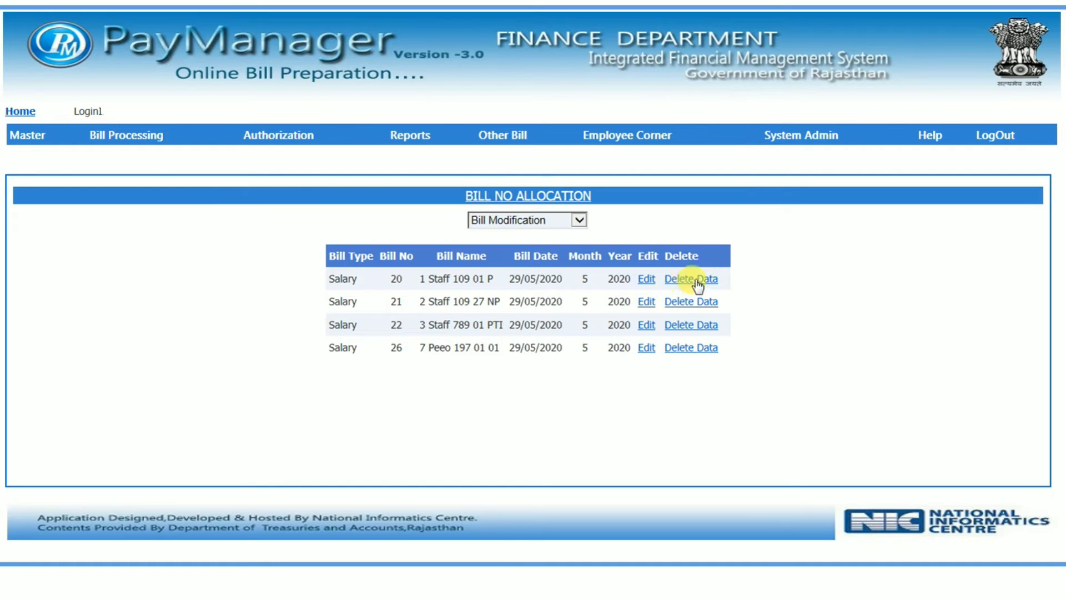
left_click(678, 279)
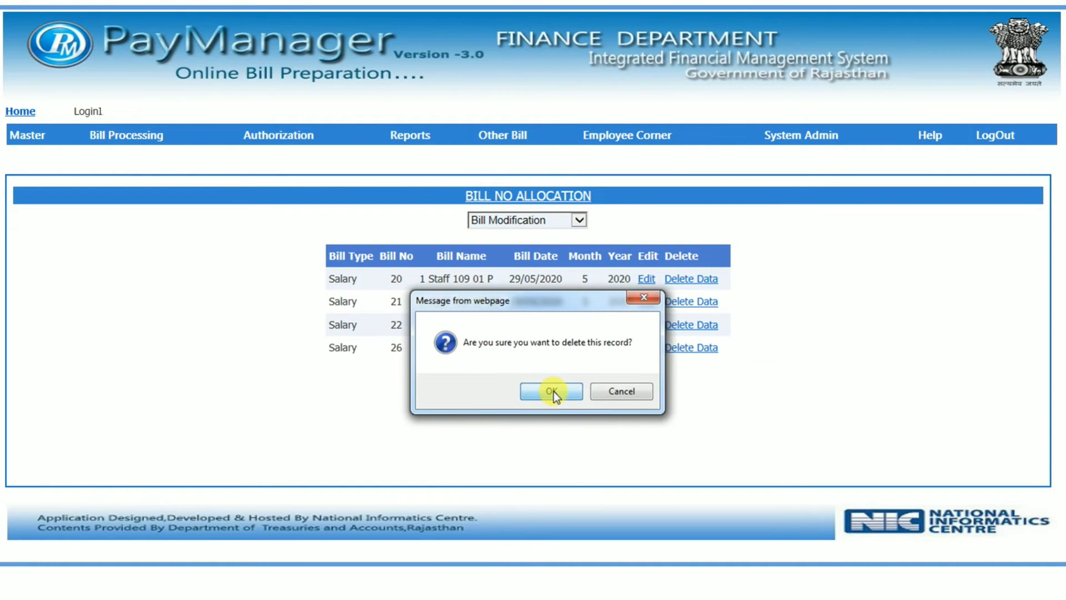
left_click(553, 392)
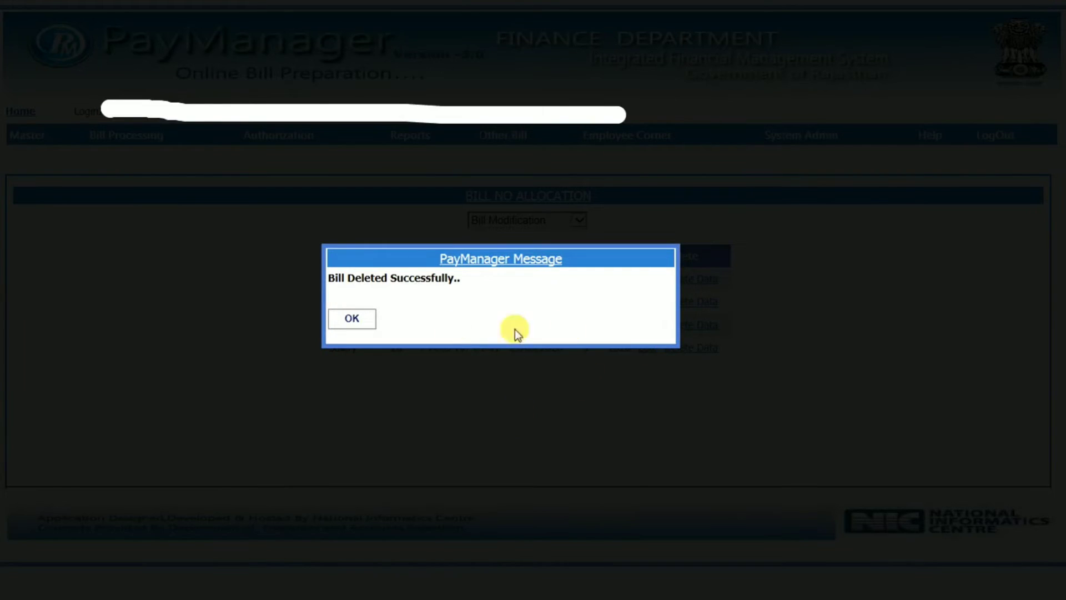
left_click(364, 322)
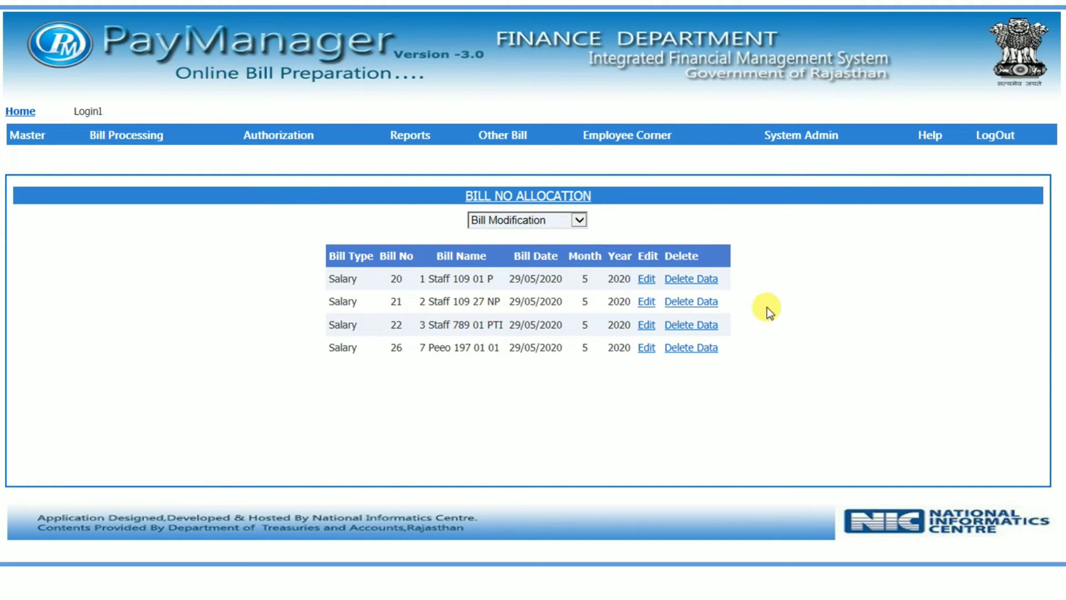
- Run the monthly salary process for May 2020 on bill 1 Staff 109 01 P, number 20, and acknowledge the message
mouse_move(139, 176)
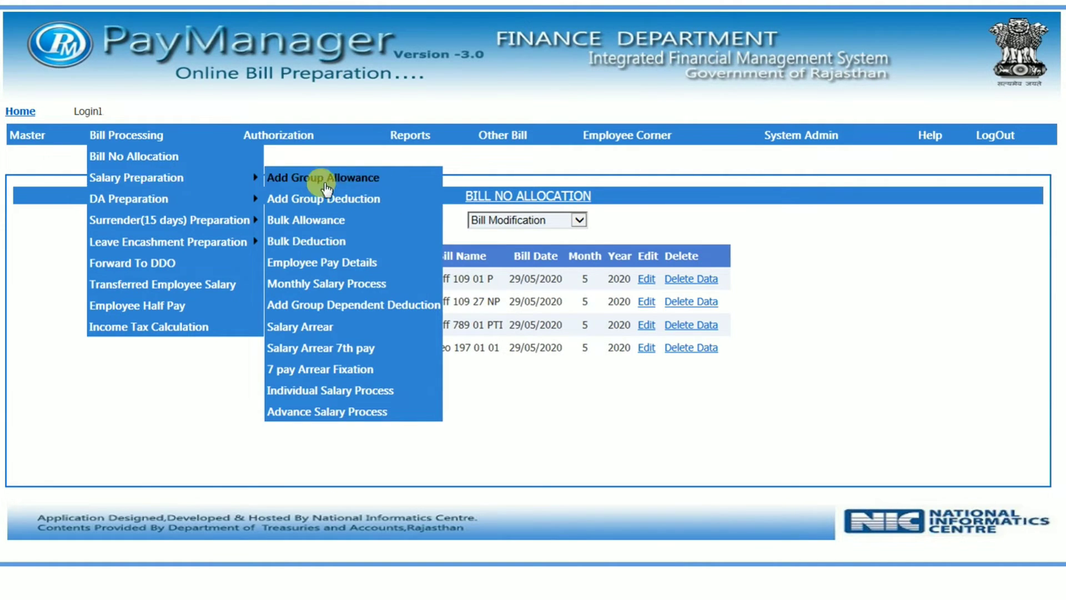
left_click(350, 284)
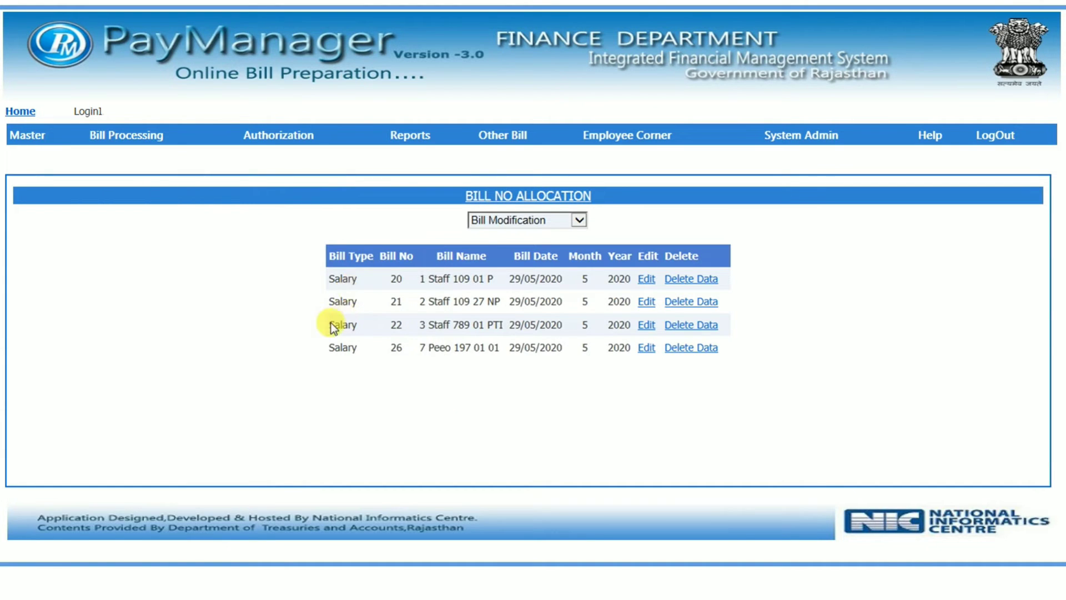
left_click(448, 224)
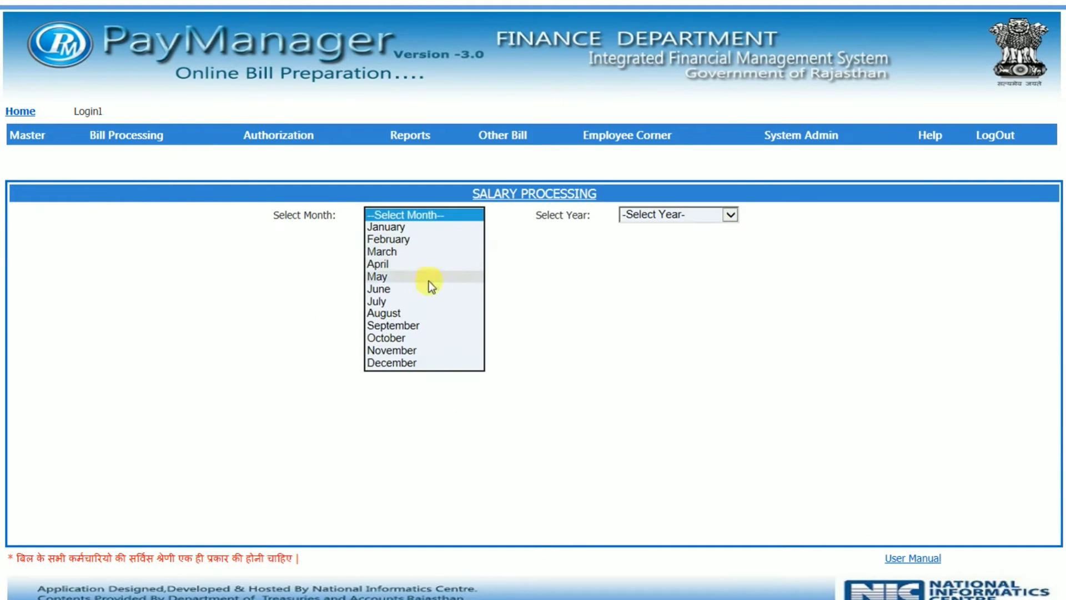
left_click(429, 281)
left_click(644, 218)
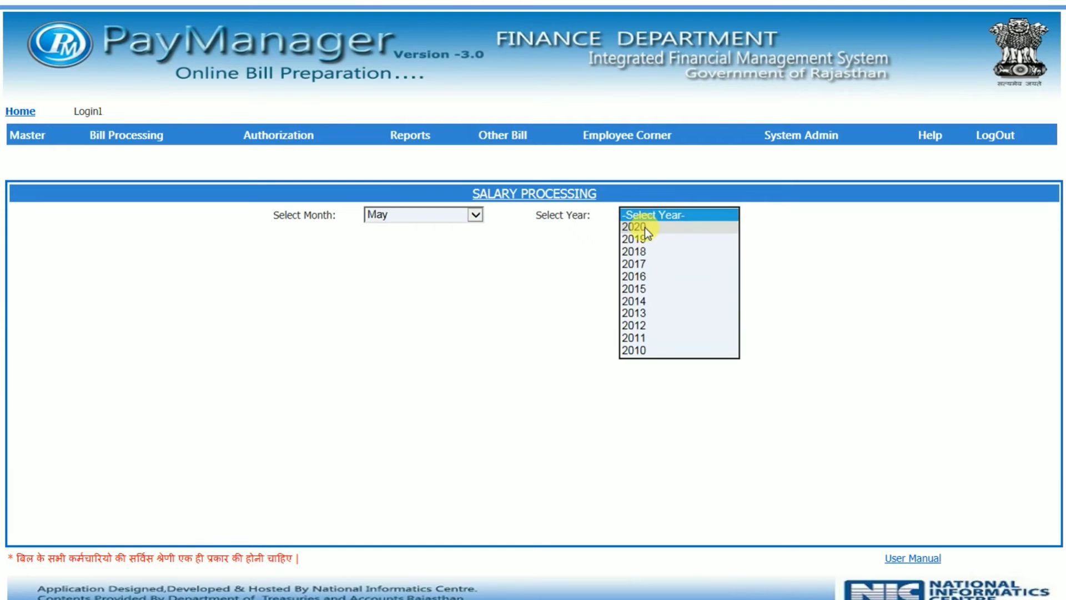
left_click(644, 227)
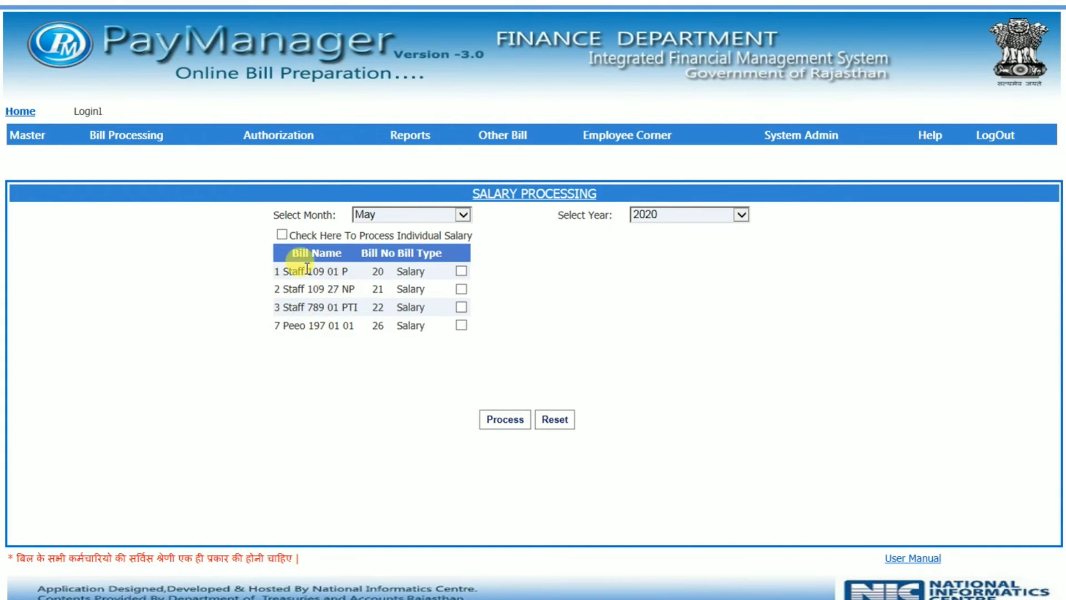
left_click_drag(378, 268, 421, 269)
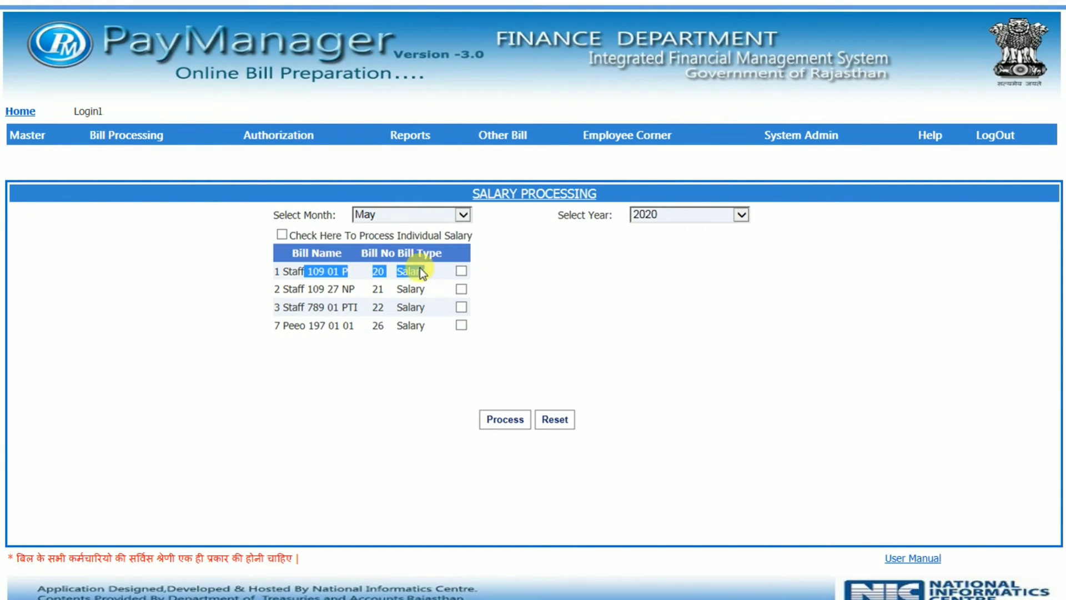
left_click(462, 271)
left_click(518, 419)
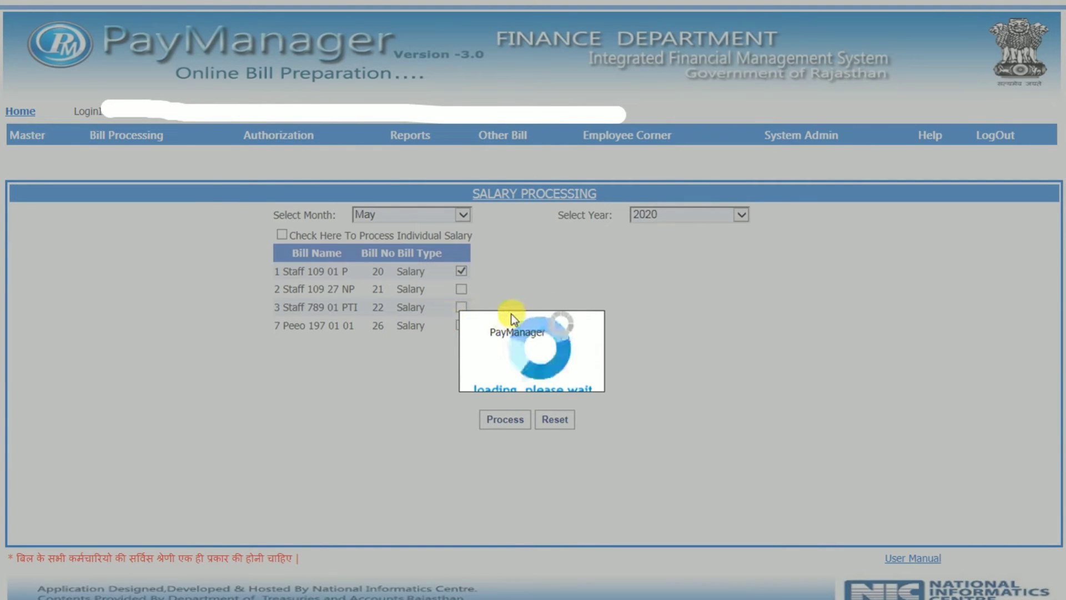
left_click(611, 394)
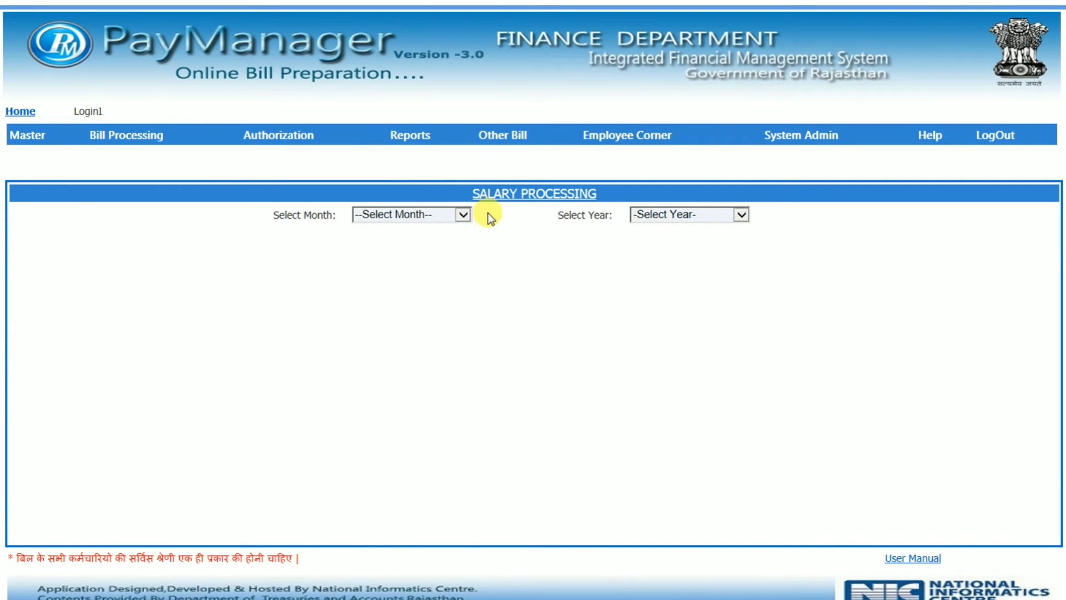
- Run the monthly salary process for May 2020 on bill 2 Staff 109 27 NP, number 21, and acknowledge the message
left_click(461, 214)
left_click(431, 279)
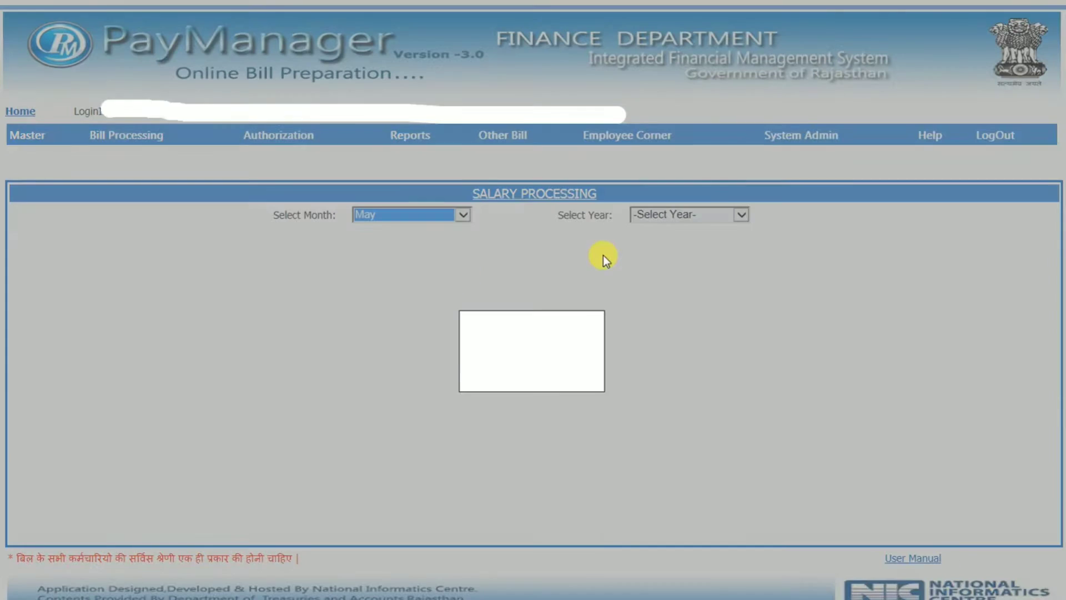
left_click(706, 216)
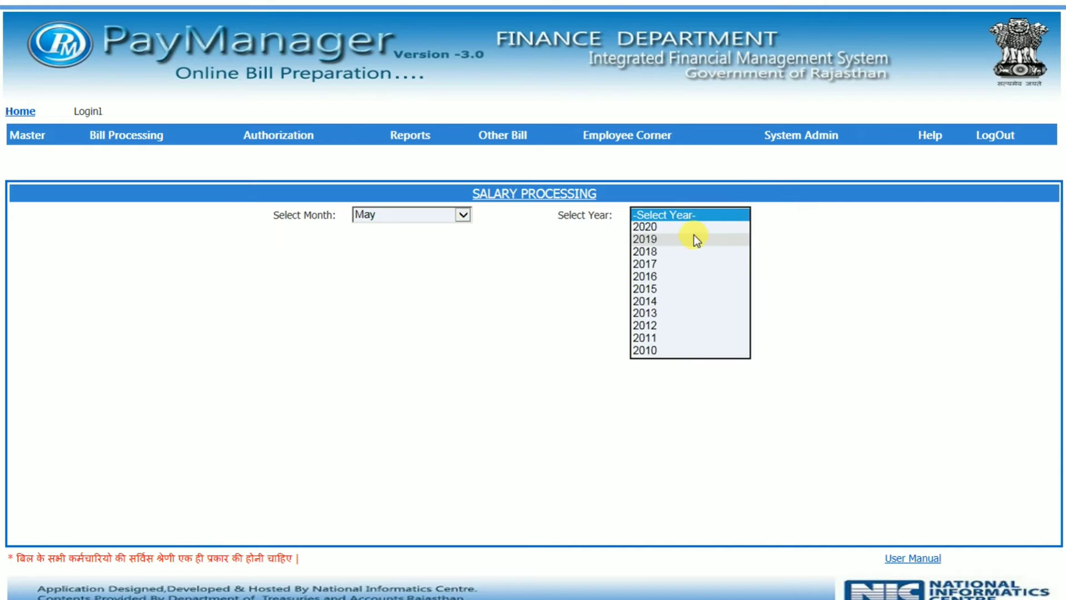
left_click(694, 228)
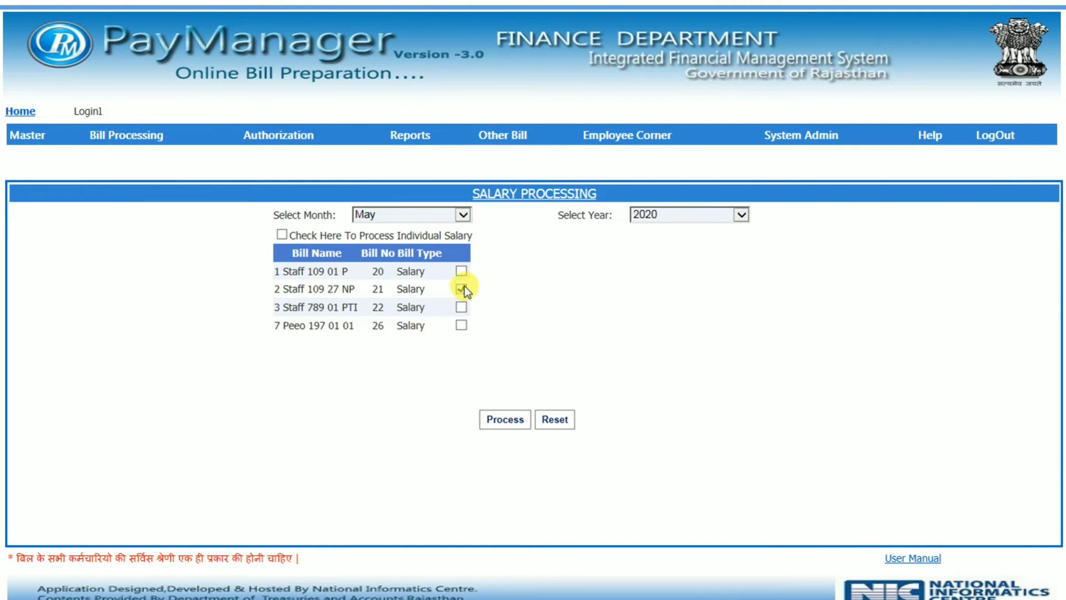
left_click(463, 287)
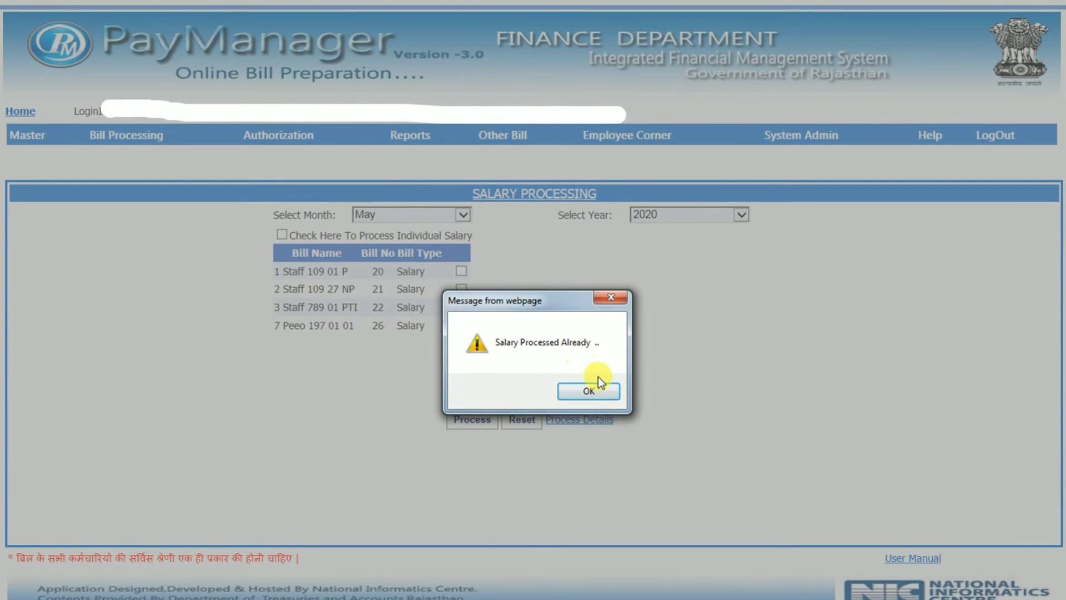
left_click(597, 390)
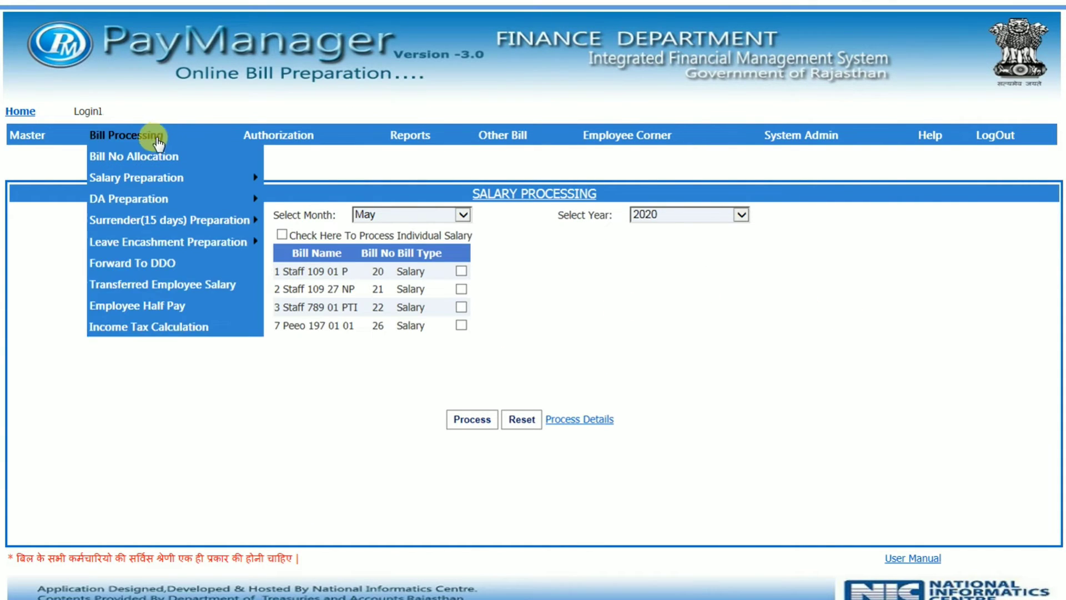
- Forward the May 2020 Salary bill 1 Staff 109 01 P, number 20, to the DDO and acknowledge the message
left_click(137, 268)
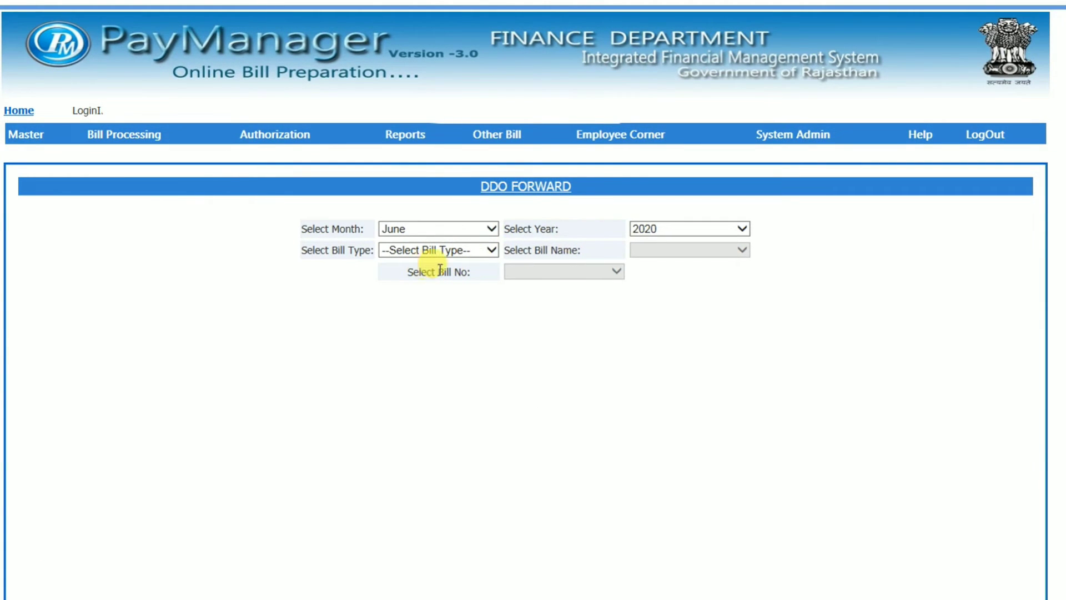
left_click(480, 232)
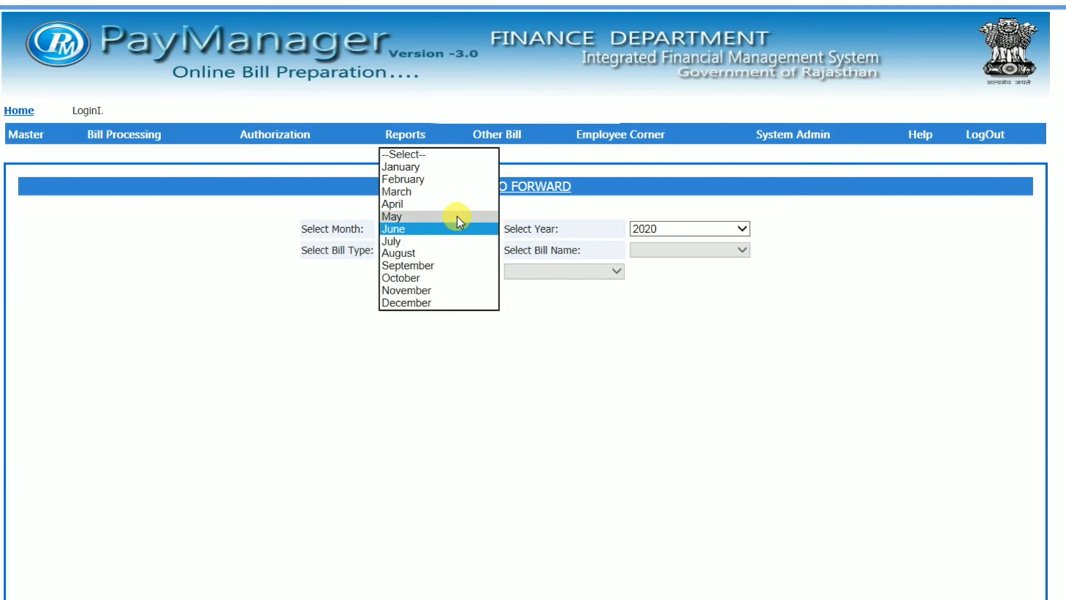
left_click(458, 216)
left_click(451, 252)
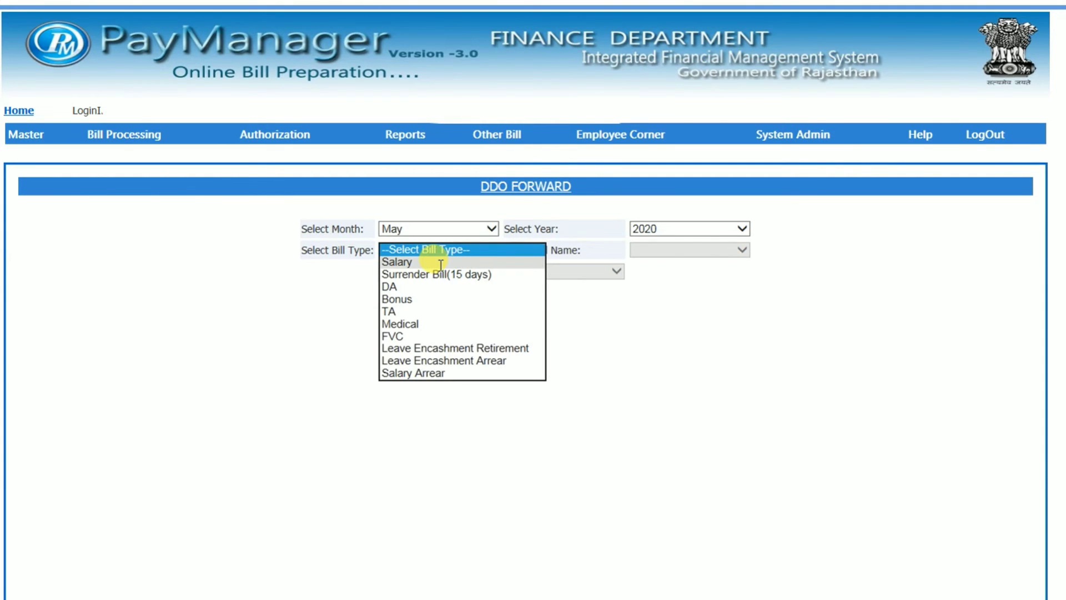
left_click(441, 262)
left_click(695, 255)
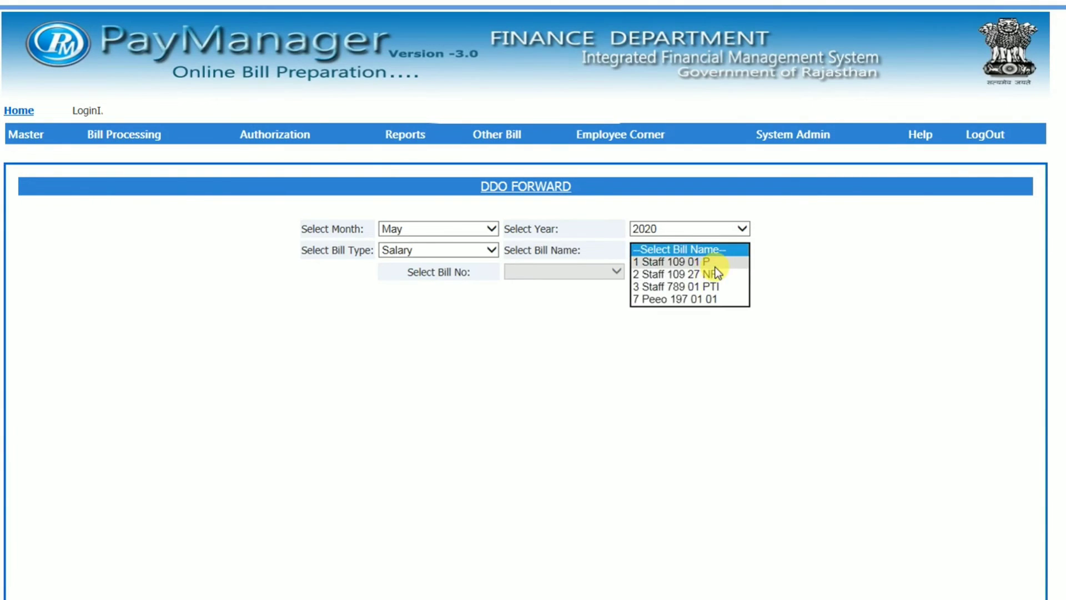
left_click(718, 264)
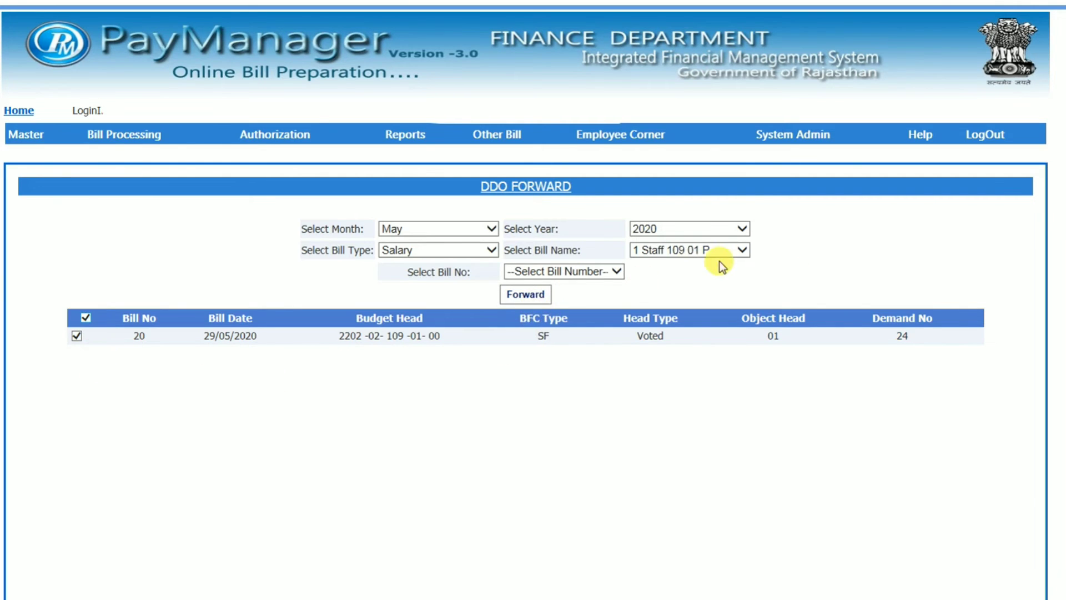
left_click(496, 300)
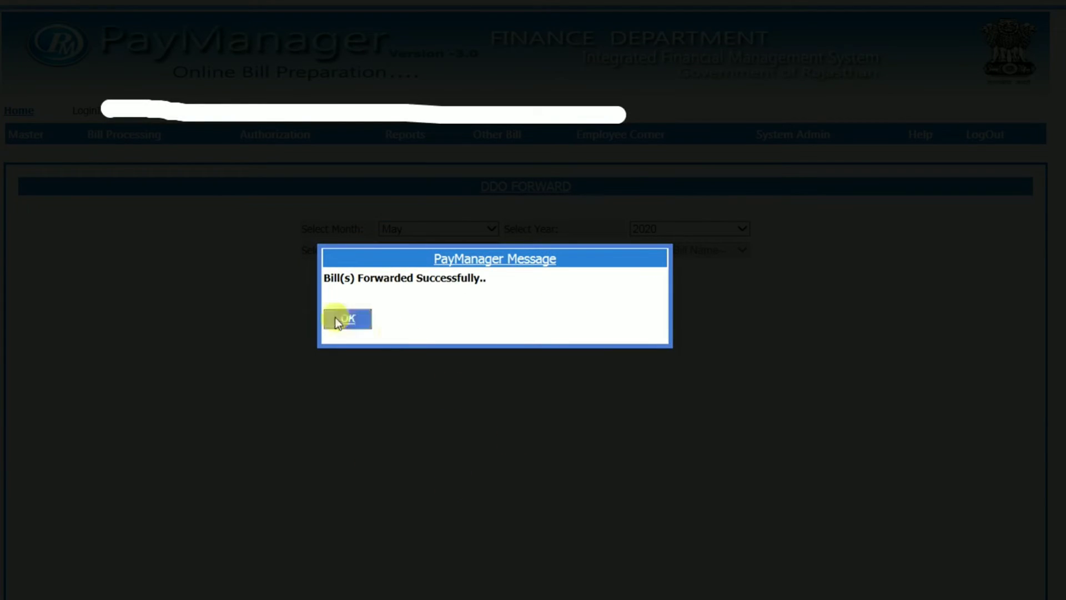
left_click(348, 317)
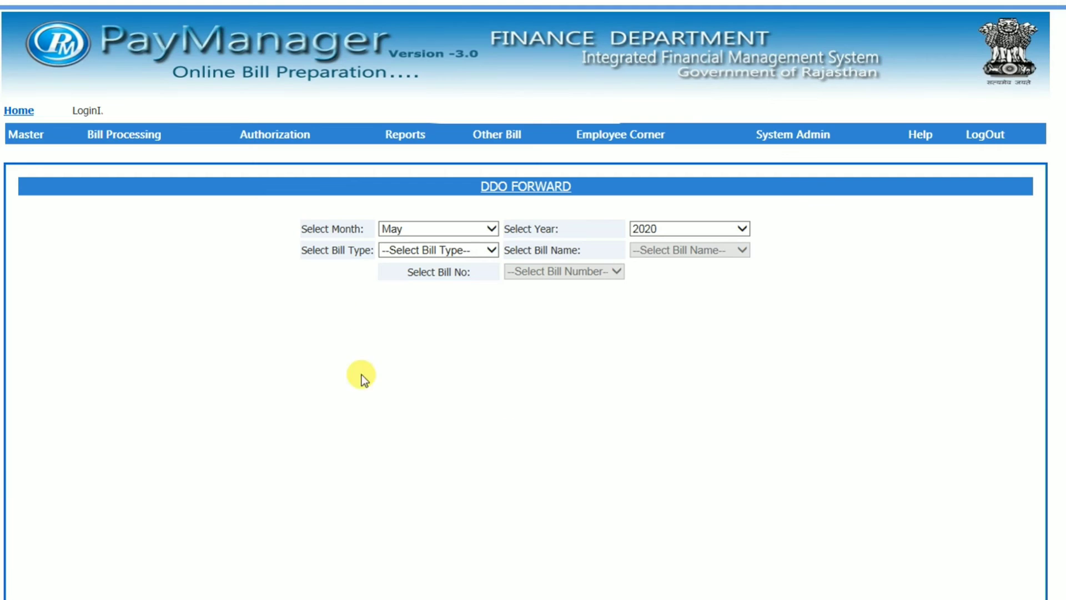
- Forward the May 2020 Salary bill 2 Staff 109 27 NP, number 21, to the DDO and acknowledge the message
left_click(409, 249)
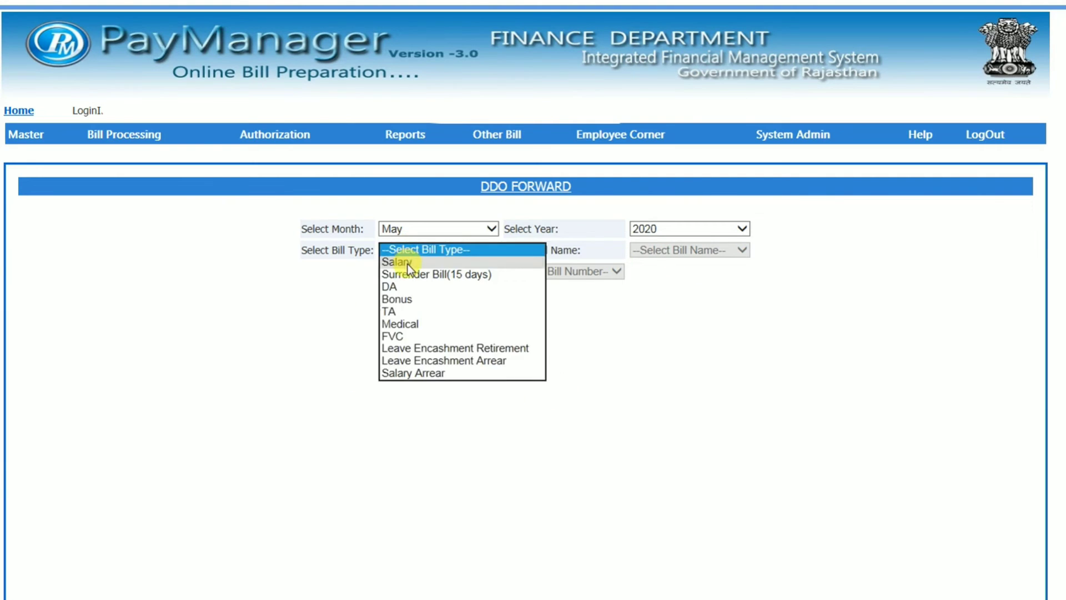
left_click(407, 263)
left_click(734, 251)
left_click(700, 261)
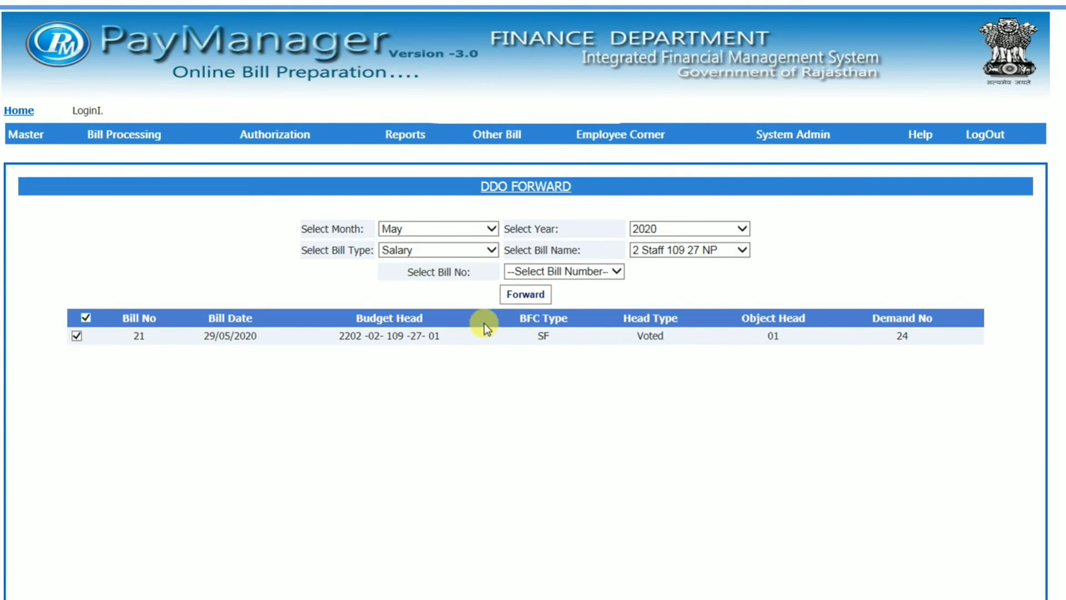
left_click(522, 296)
key("Return")
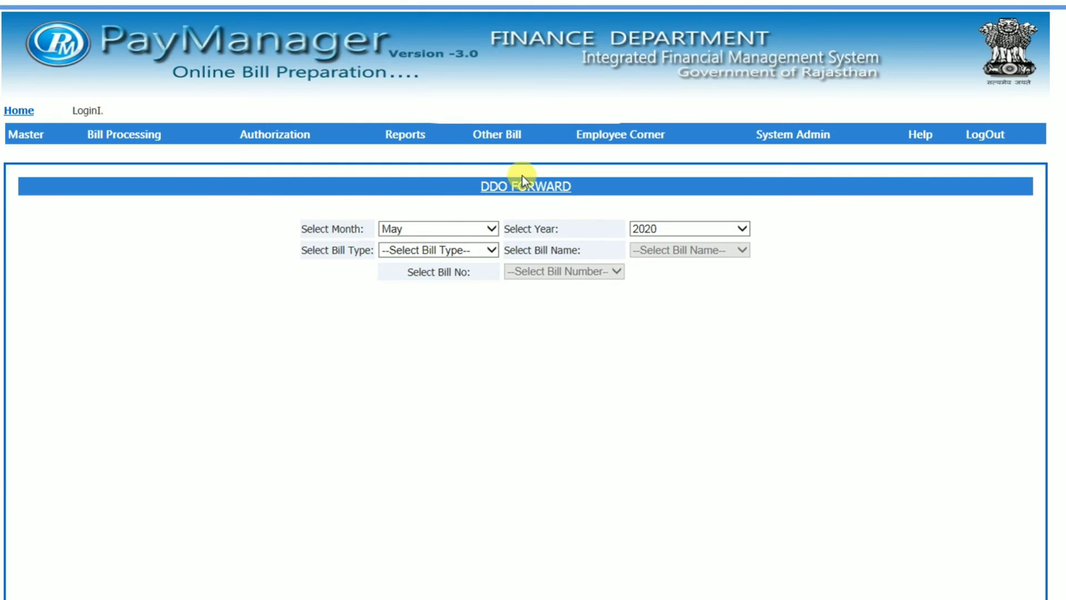
- Set up the Inner salary bill report for May 2020, group 1 Staff 109 01 P, bill 20-29/05/2020-2020
mouse_move(411, 142)
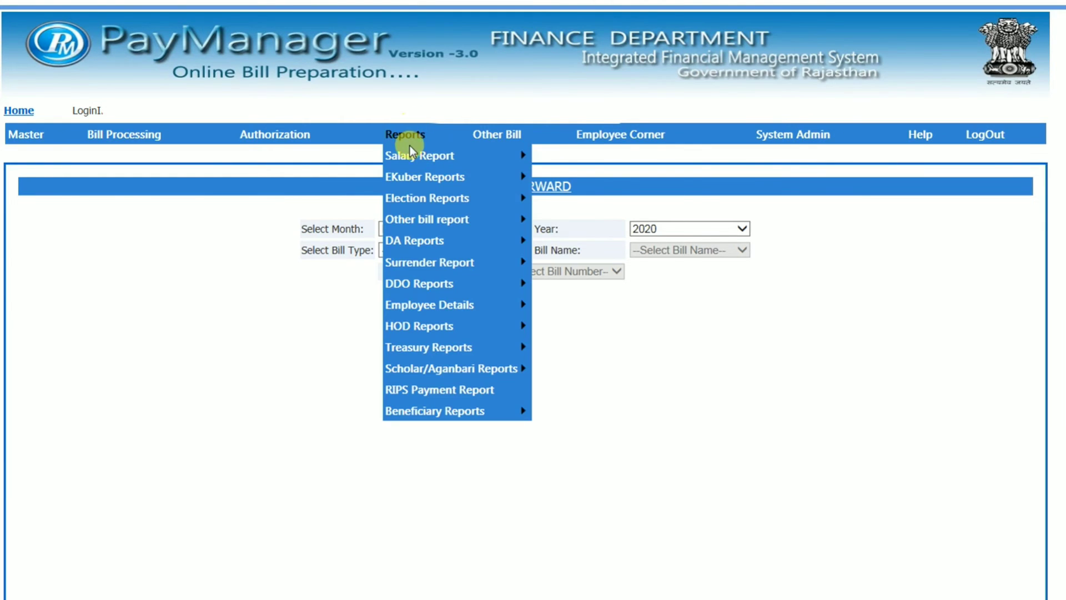
mouse_move(521, 150)
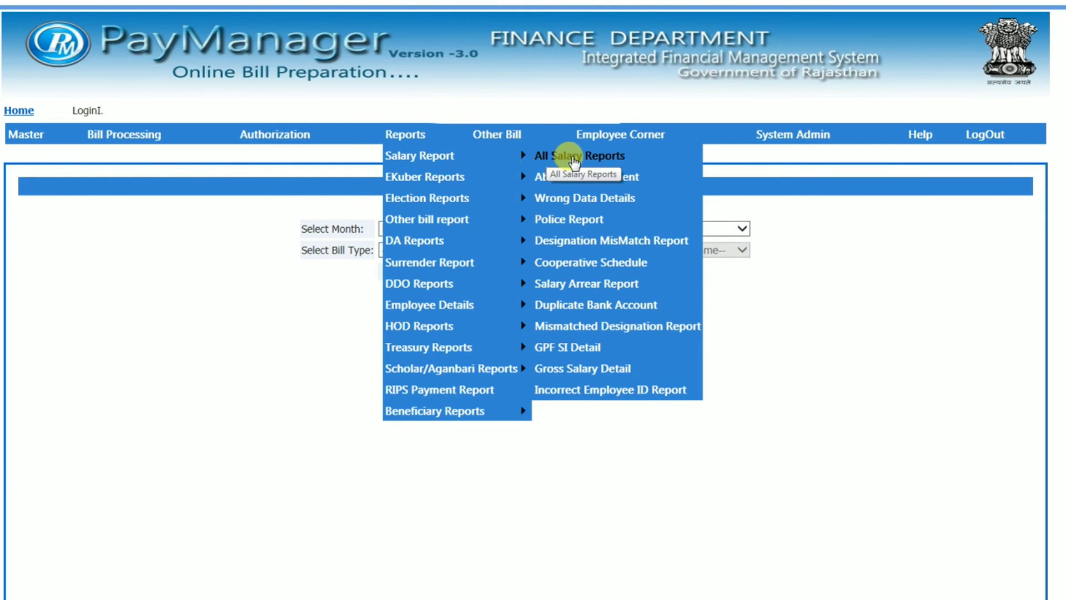
left_click(545, 157)
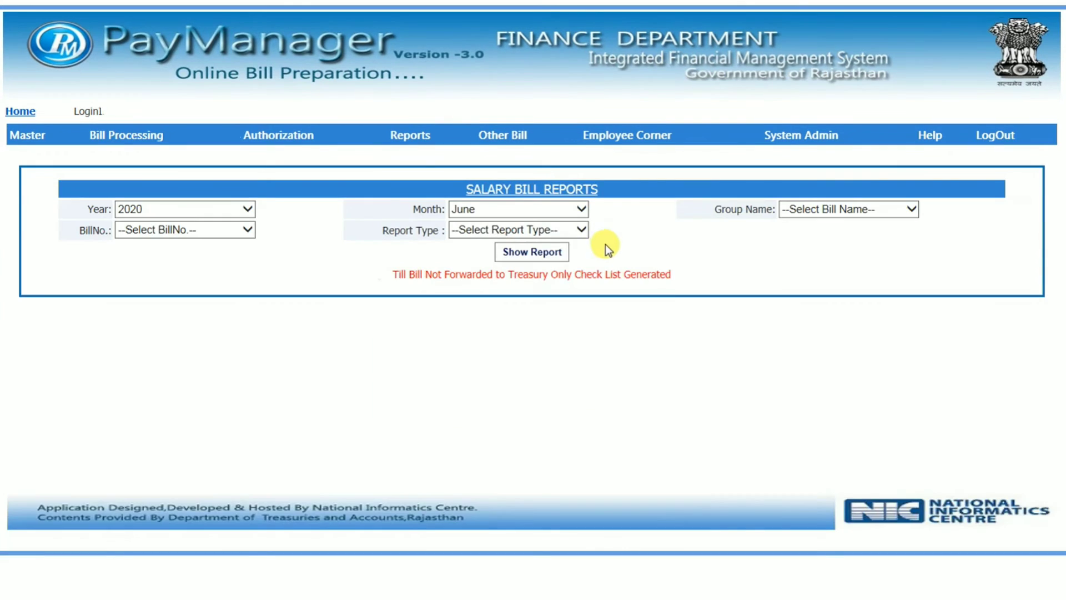
left_click(885, 215)
left_click(891, 211)
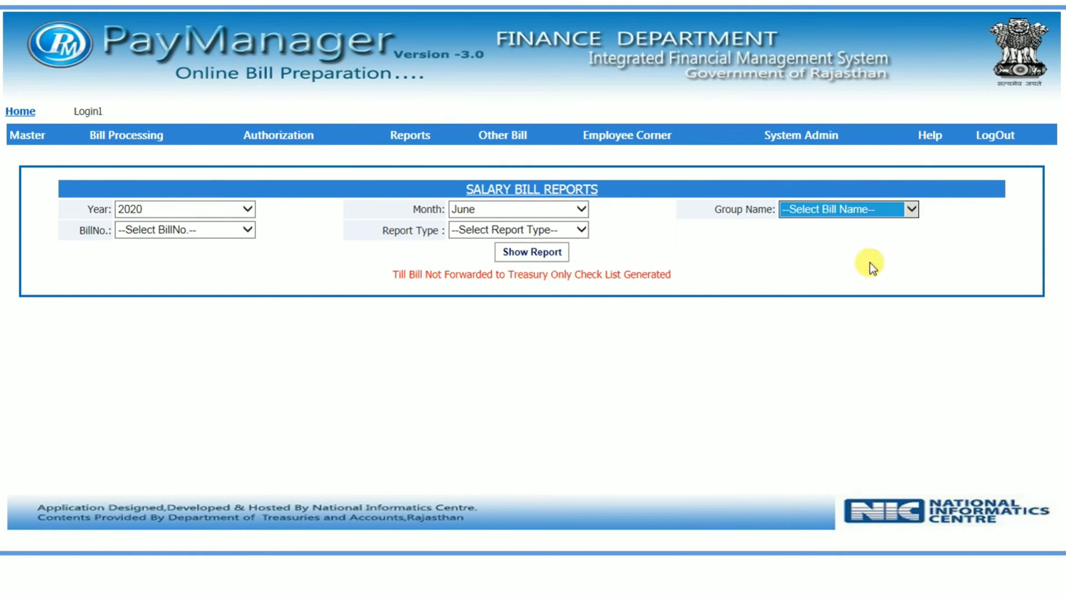
left_click(842, 315)
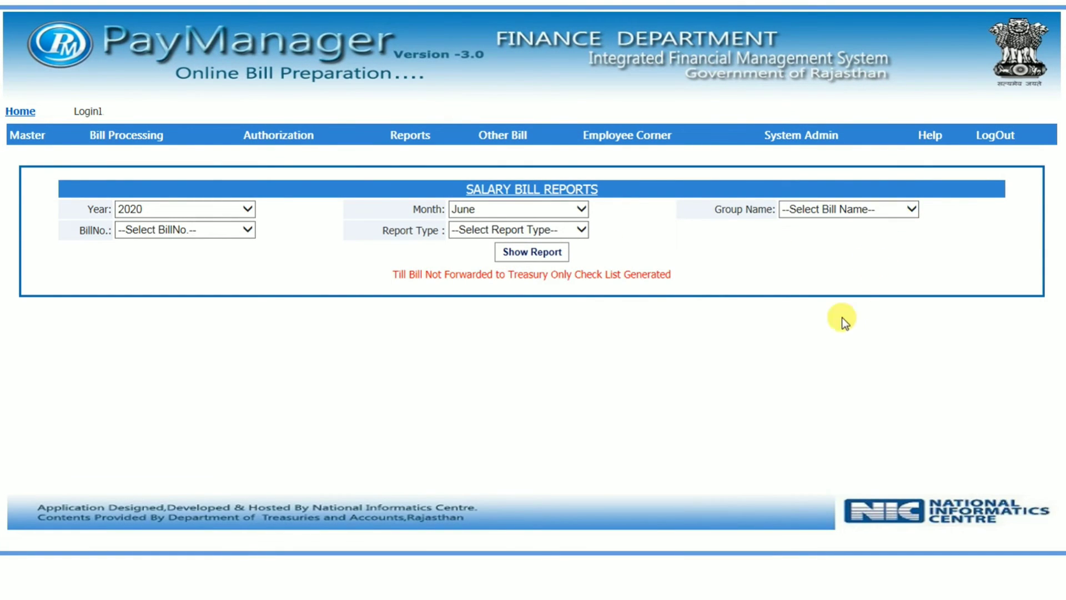
left_click(156, 231)
left_click(498, 211)
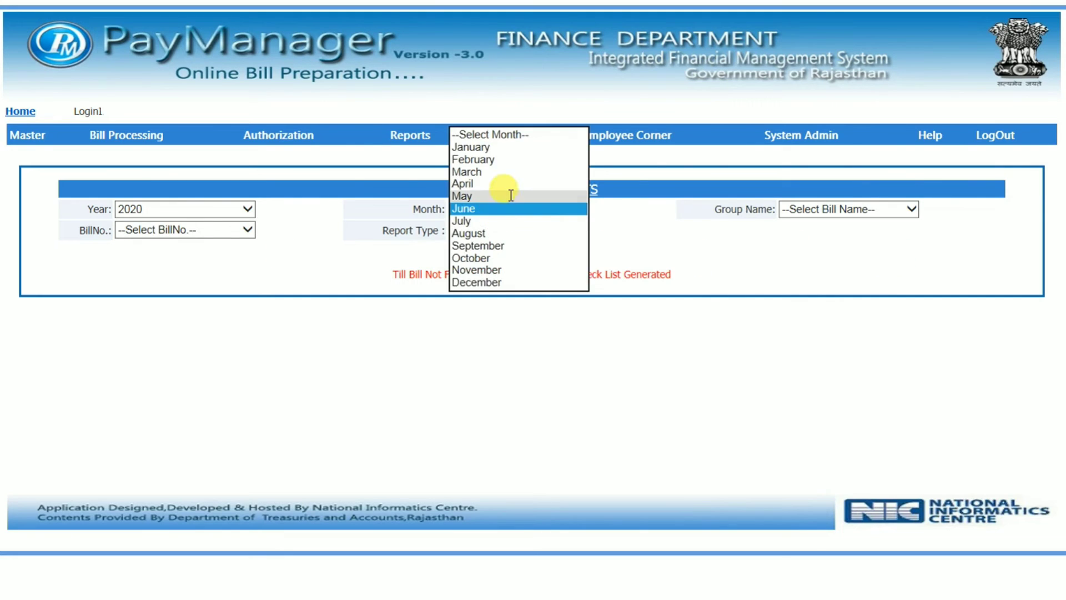
left_click(502, 195)
left_click(867, 213)
left_click(872, 222)
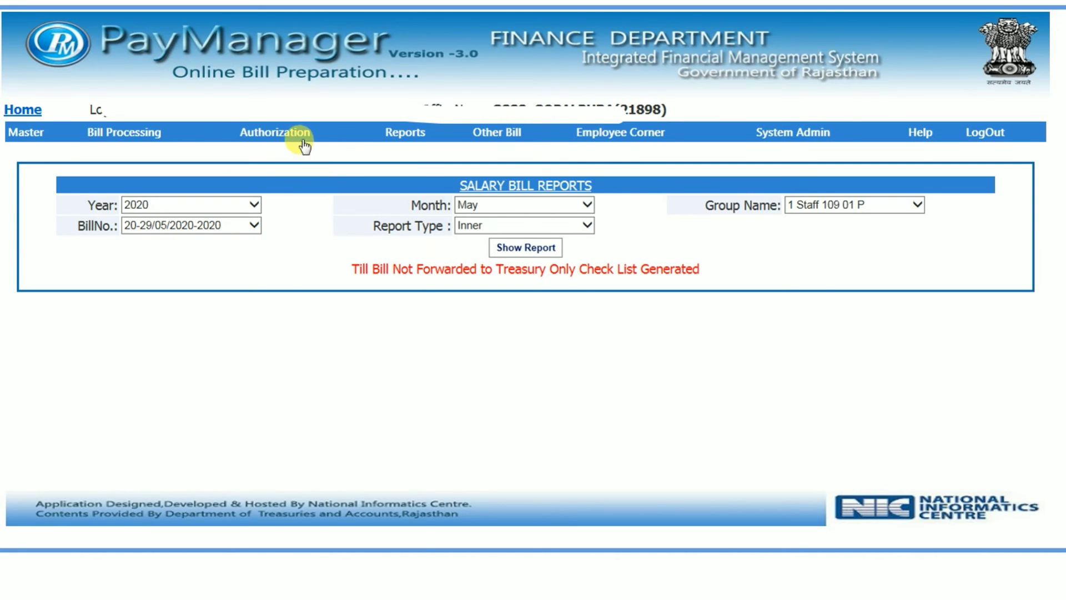
- List the May 2020 Salary bill of group 1 Staff 109 01 P in Document Digital Sign New
mouse_move(305, 146)
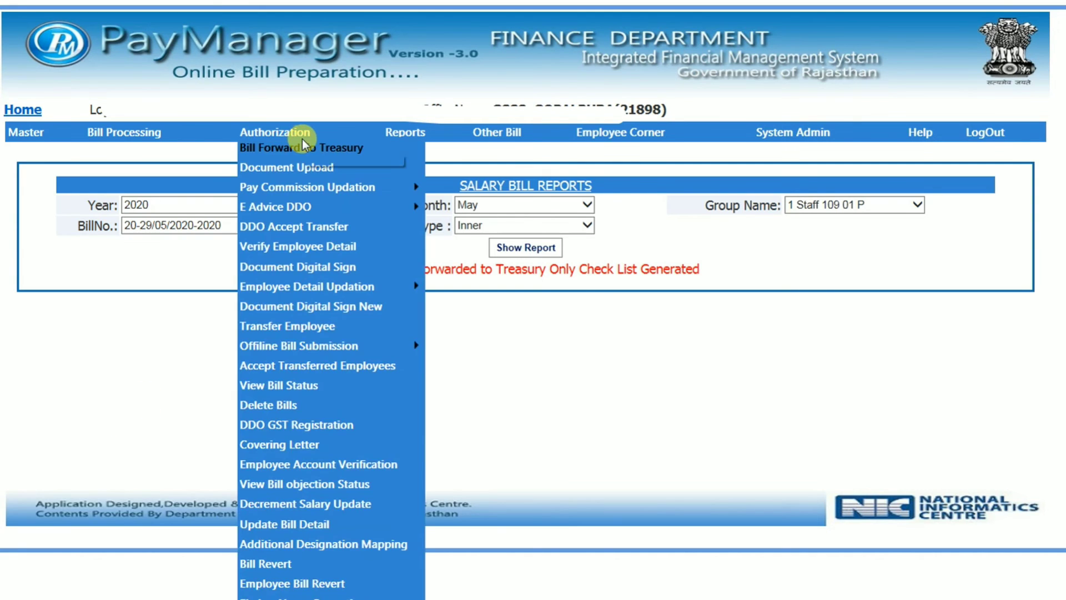
left_click(273, 312)
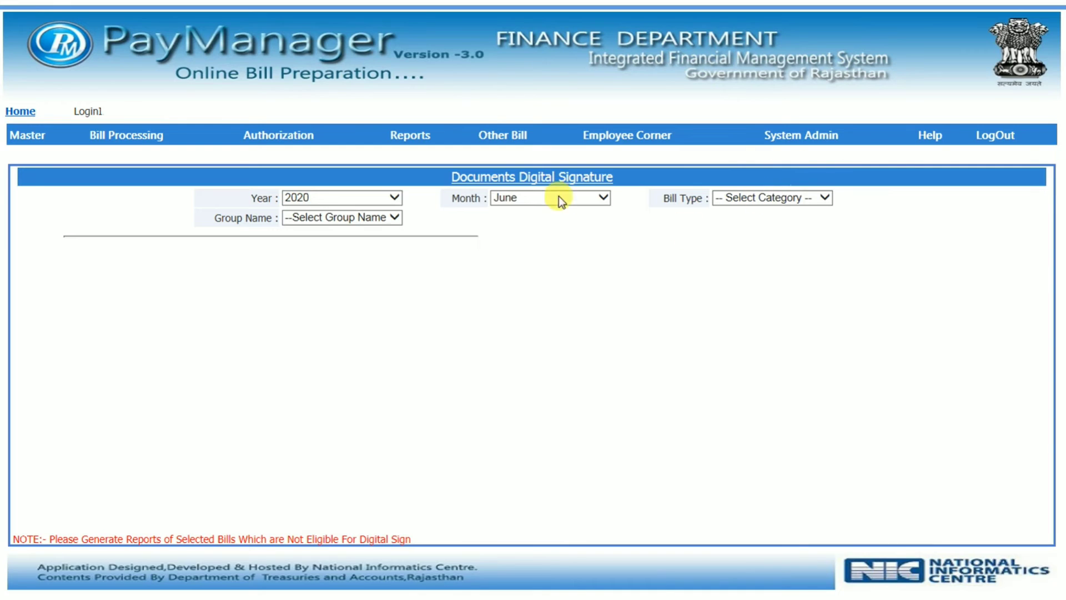
left_click(517, 199)
left_click(532, 187)
left_click(800, 201)
left_click(793, 210)
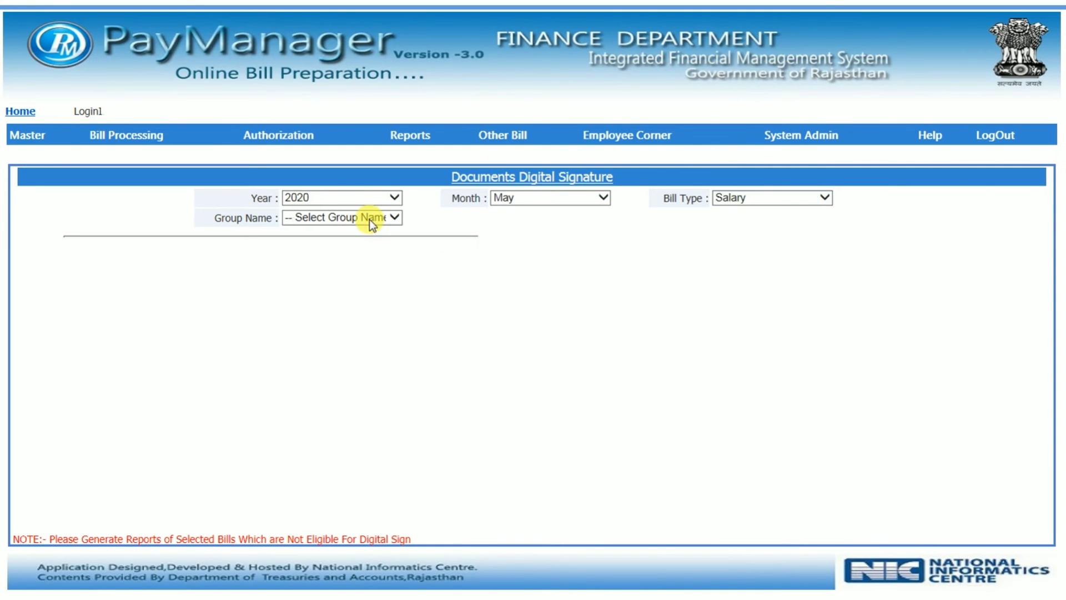
left_click(369, 219)
left_click(362, 233)
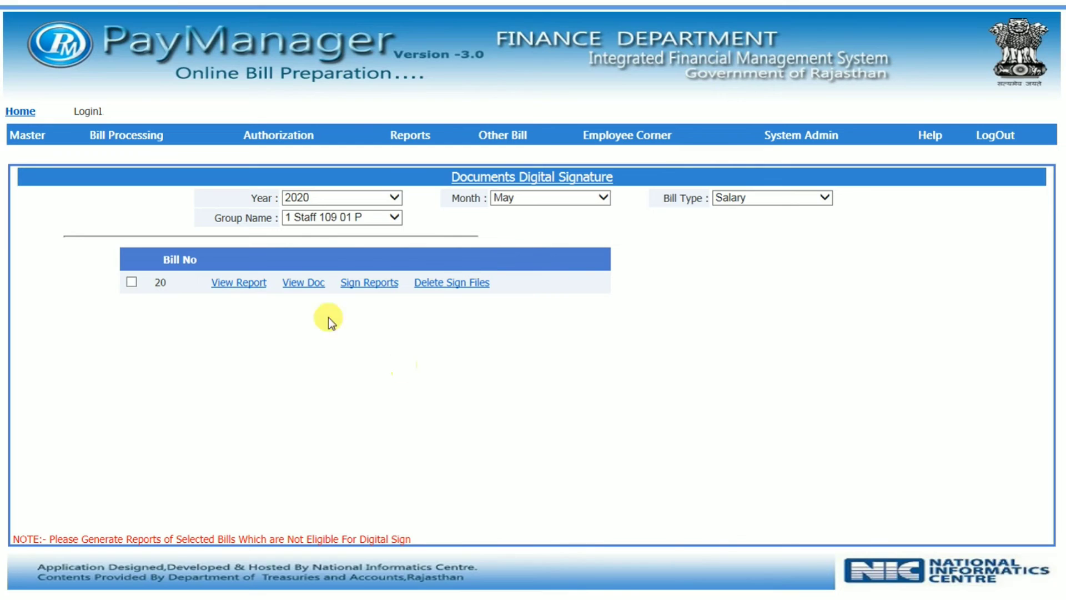
- Select bill 20, answer the token's PIN change prompt, and delete the bill's signed files
left_click(133, 282)
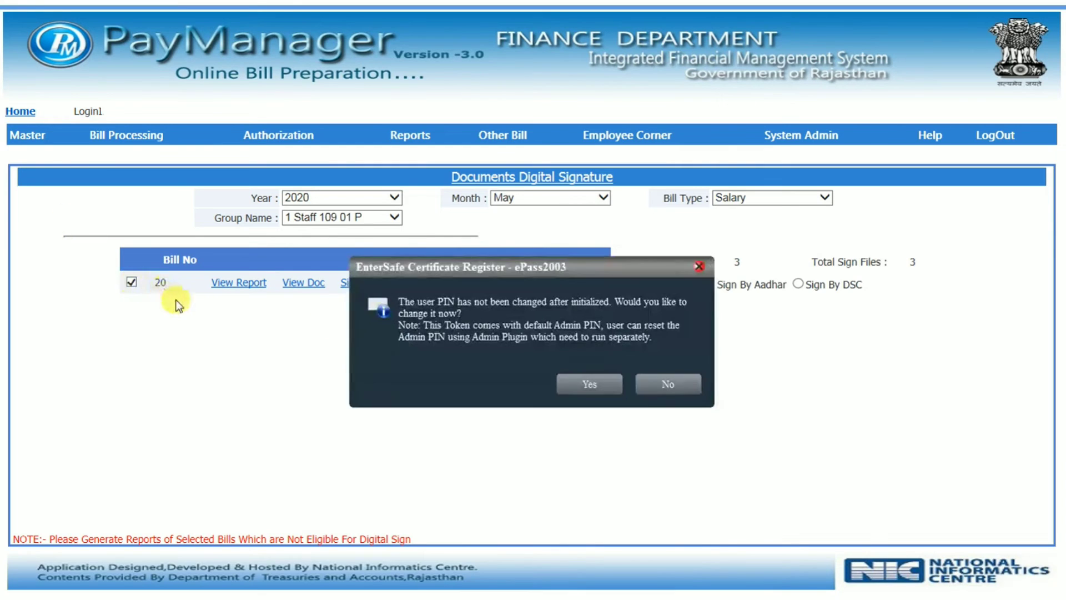
left_click(602, 381)
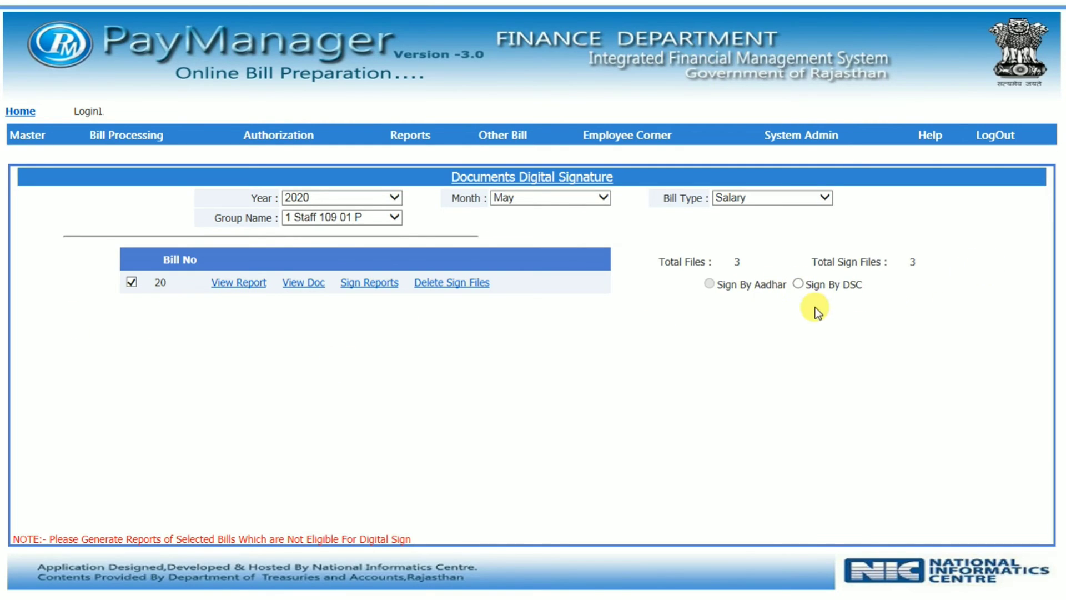
left_click(464, 284)
left_click(576, 393)
- Sign bill 20's reports by DSC with the listed certificate, entering the token's user PIN to log in
left_click(800, 283)
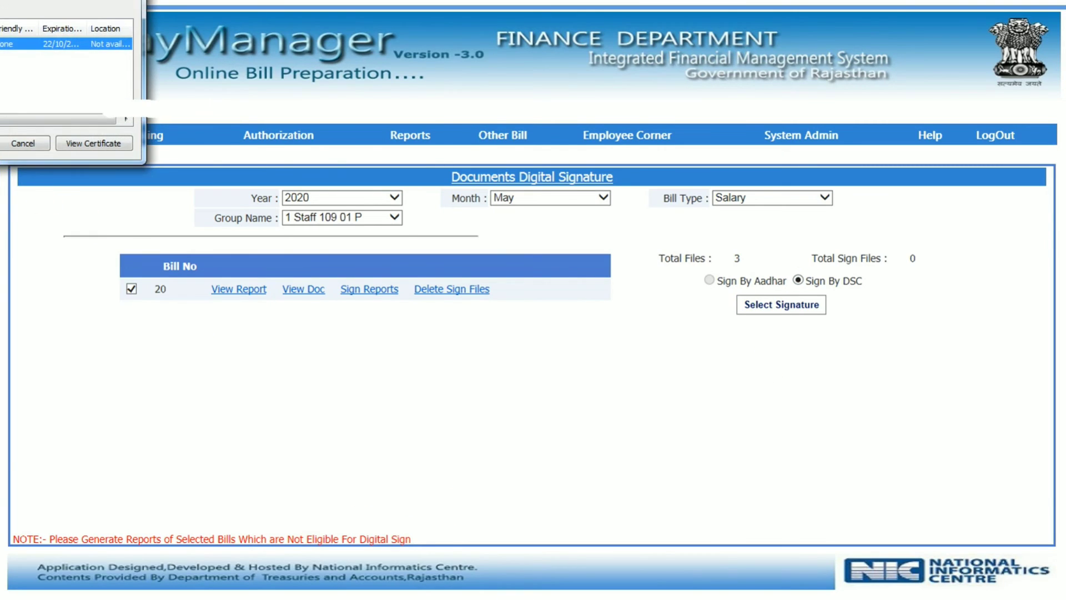
key("Return")
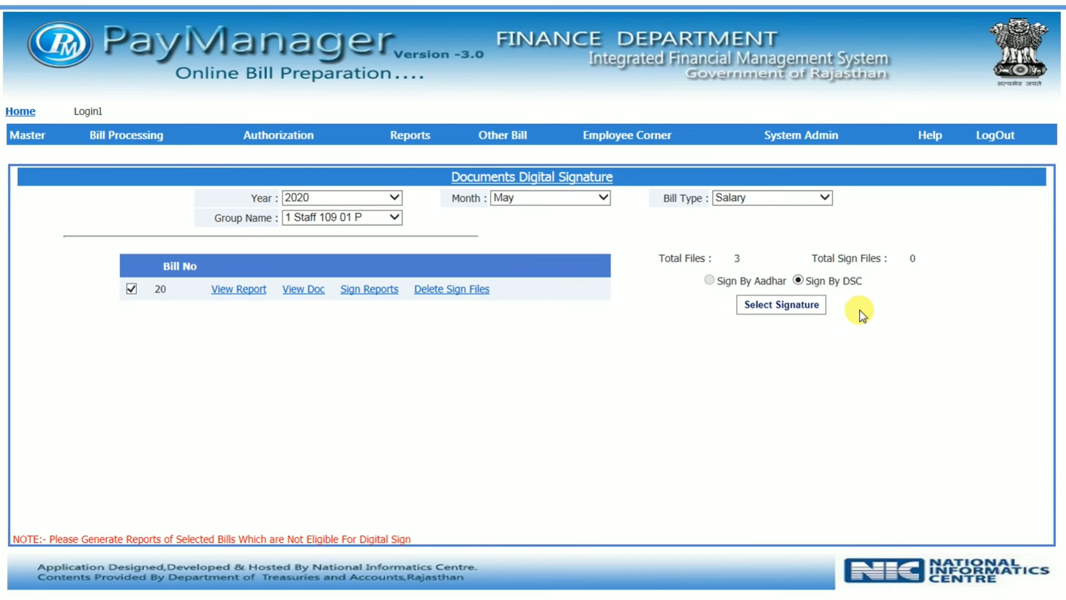
left_click(604, 354)
type("***")
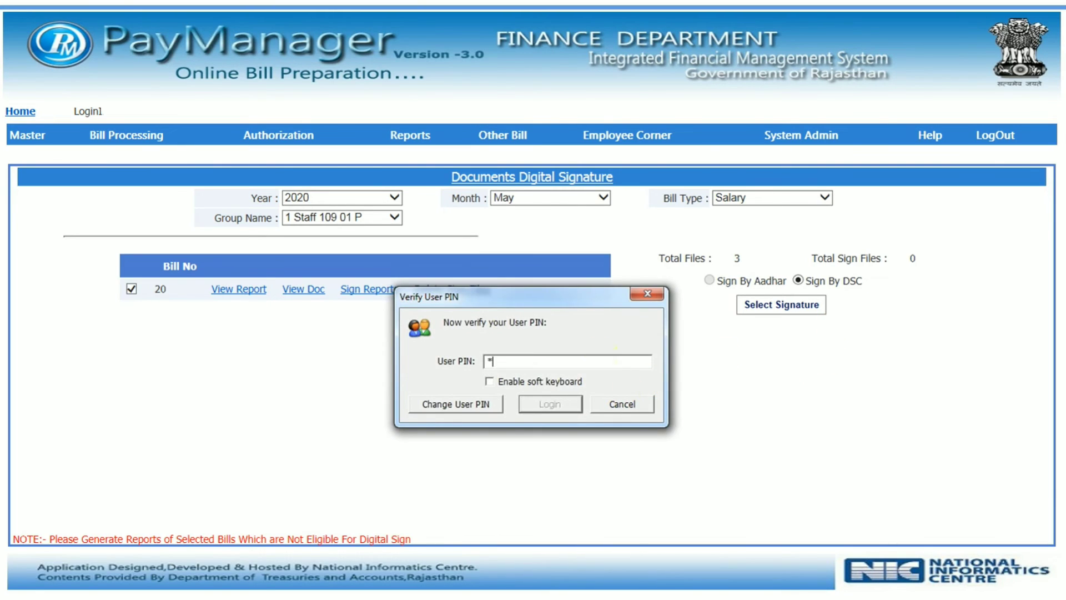
type("*****")
key("Return")
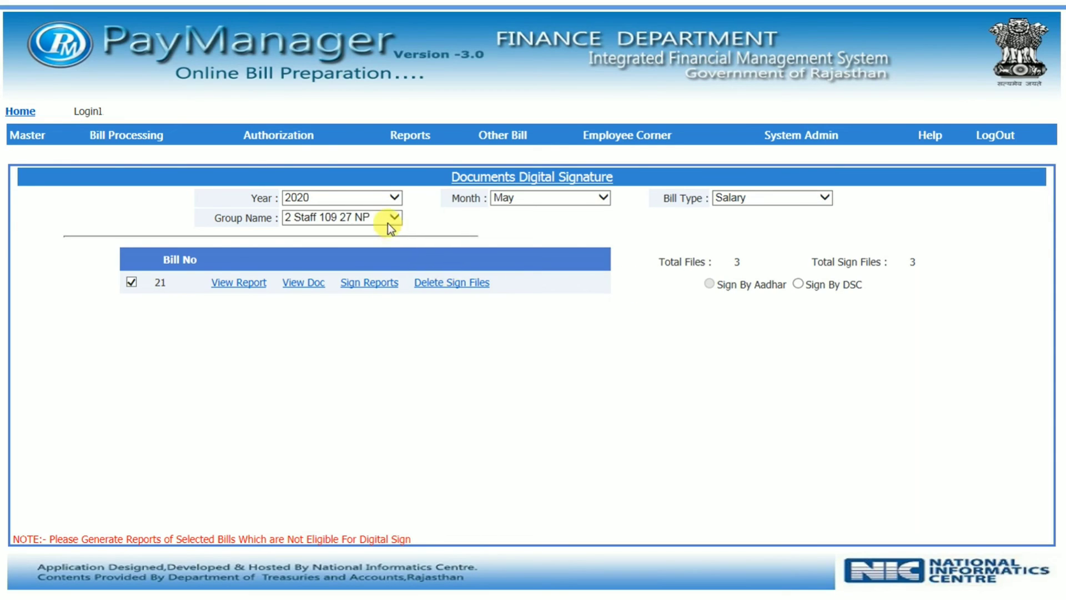
left_click(387, 222)
left_click(388, 223)
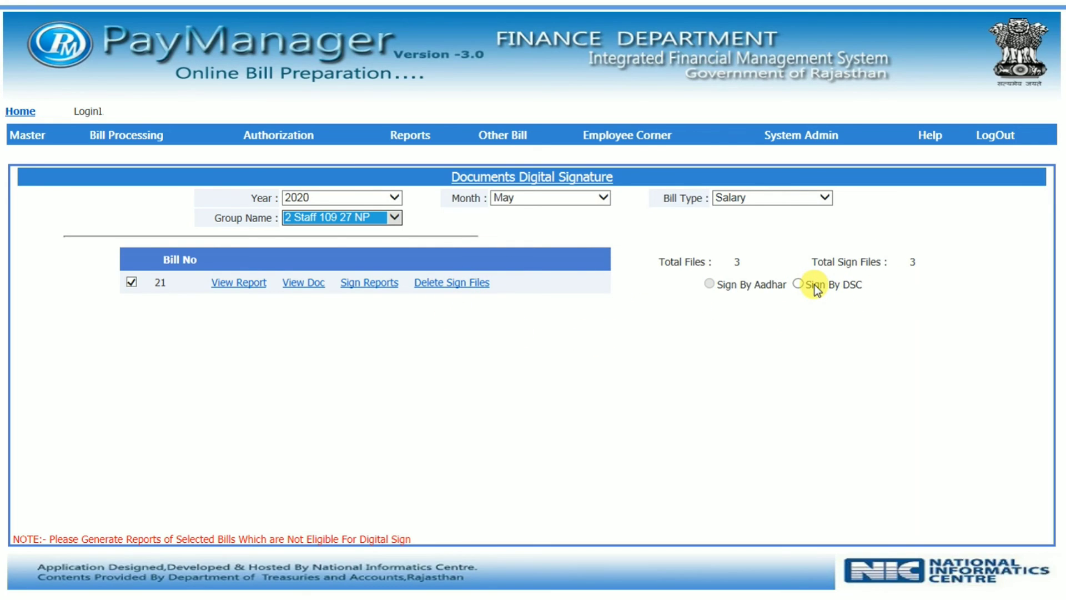
left_click(523, 388)
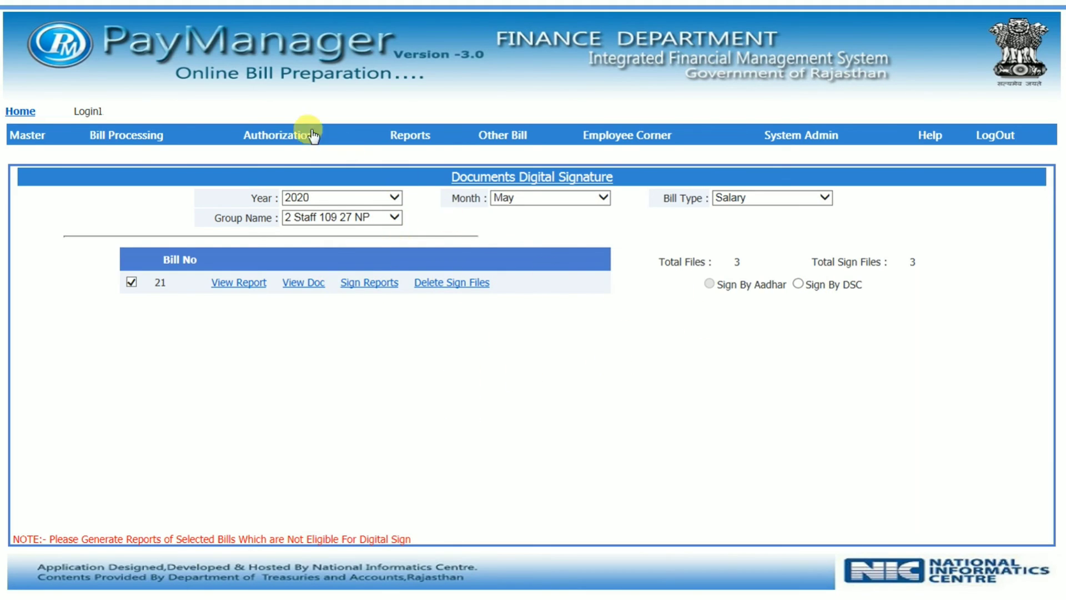
- Open Bill Forward To Treasury and look up the May 2020 Salary bill of group 2 Staff 109 27 NP
mouse_move(278, 130)
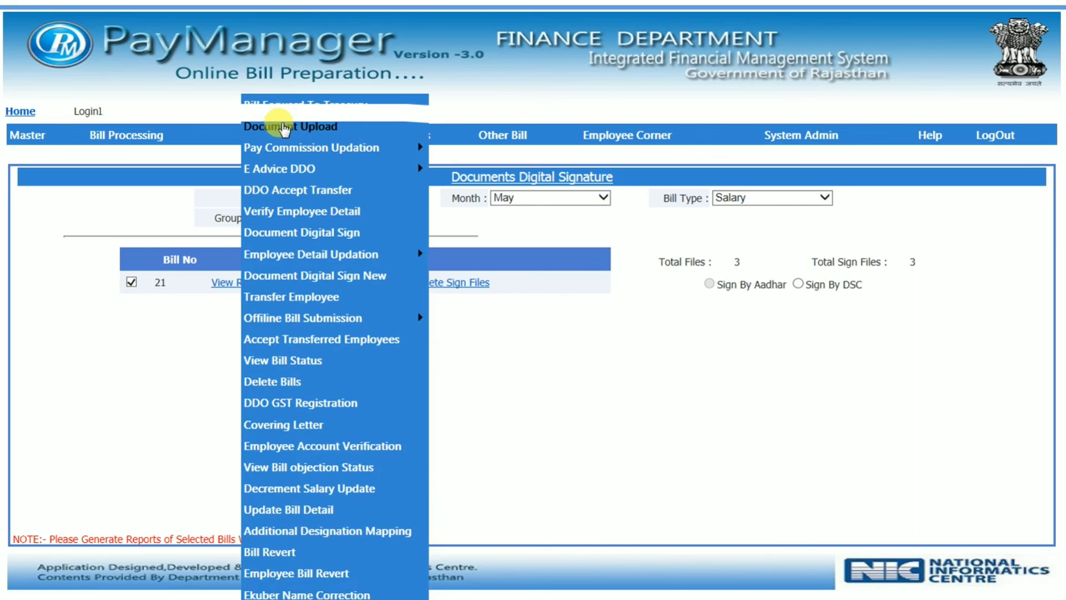
left_click(342, 111)
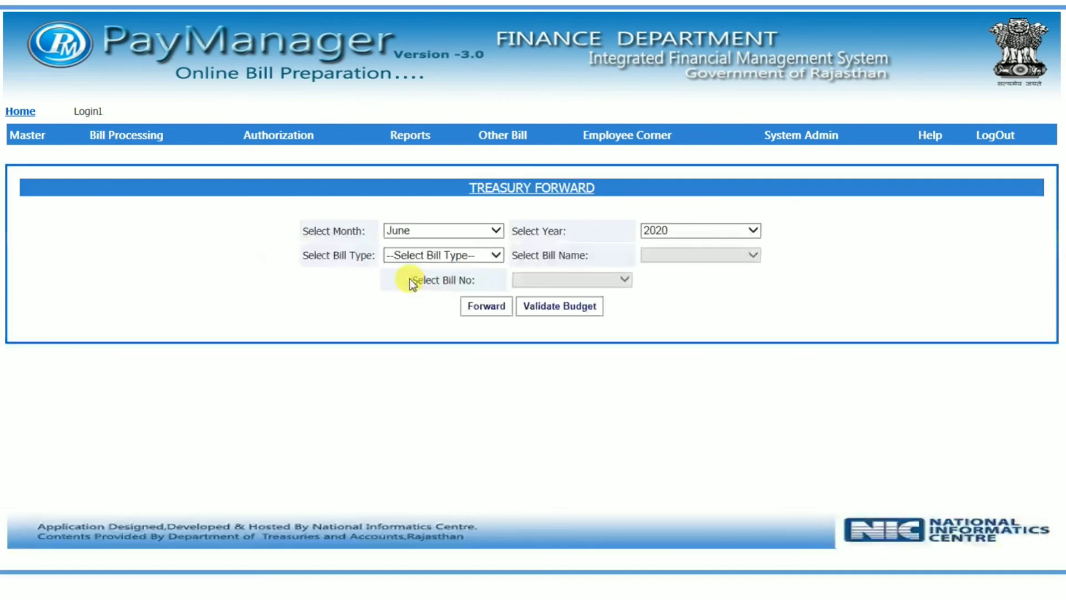
left_click(445, 257)
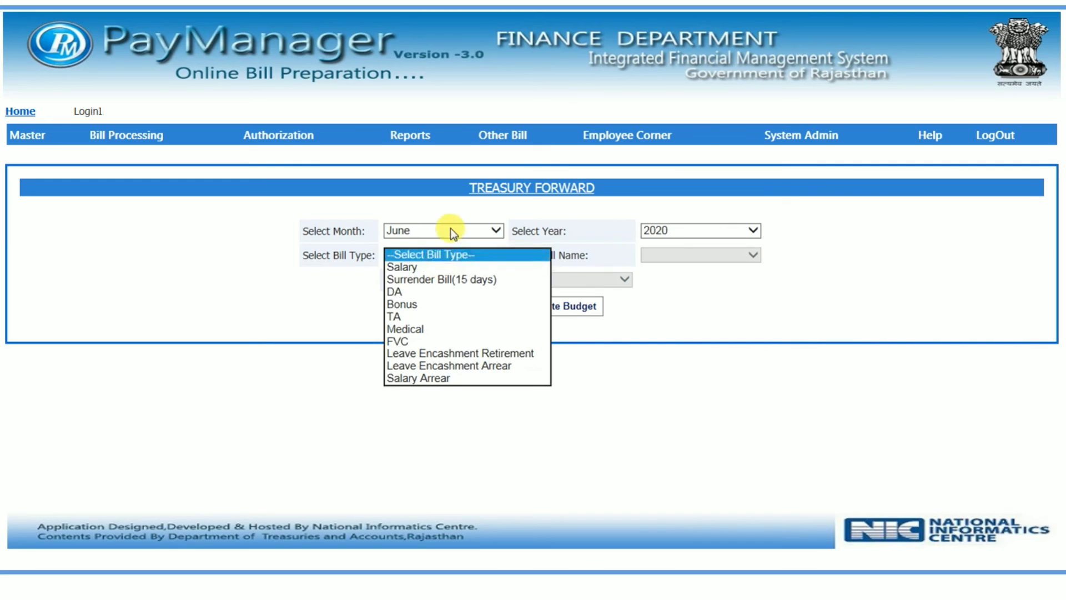
left_click(450, 230)
left_click(452, 218)
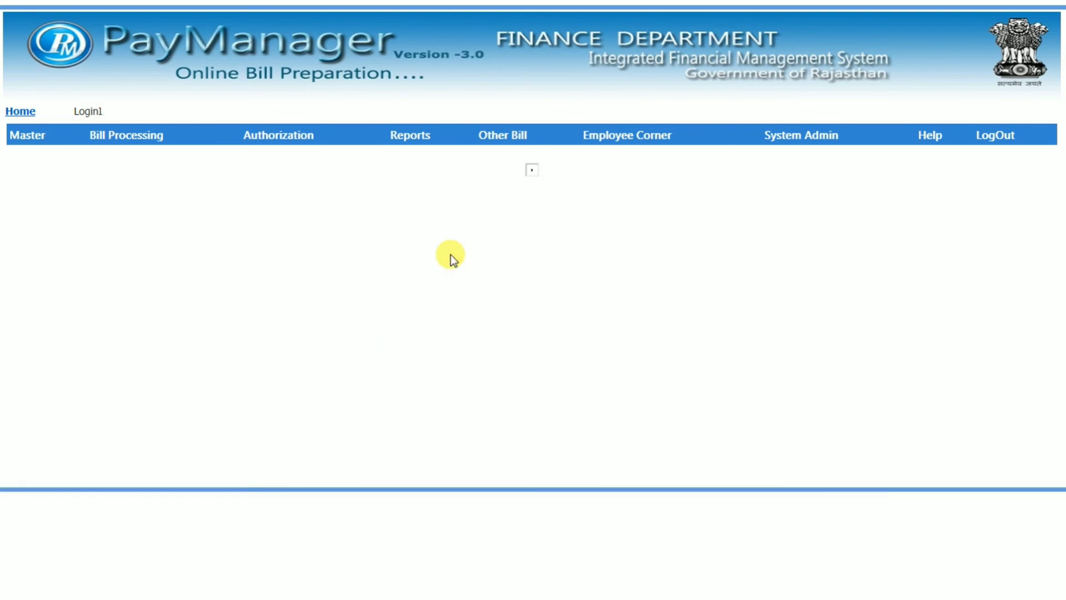
left_click(451, 254)
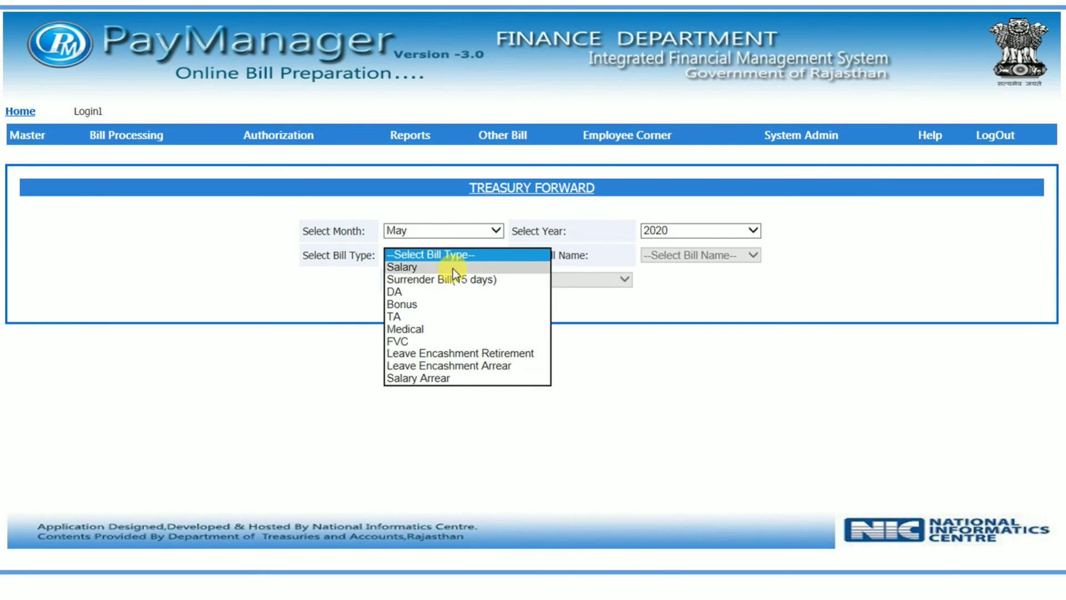
left_click(452, 267)
left_click(719, 254)
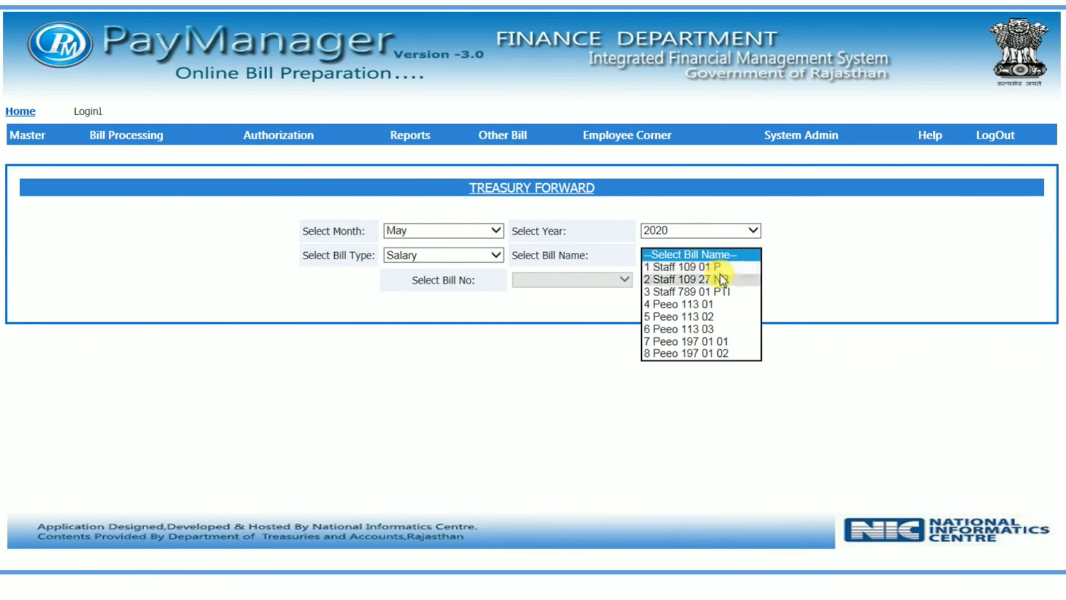
left_click(720, 275)
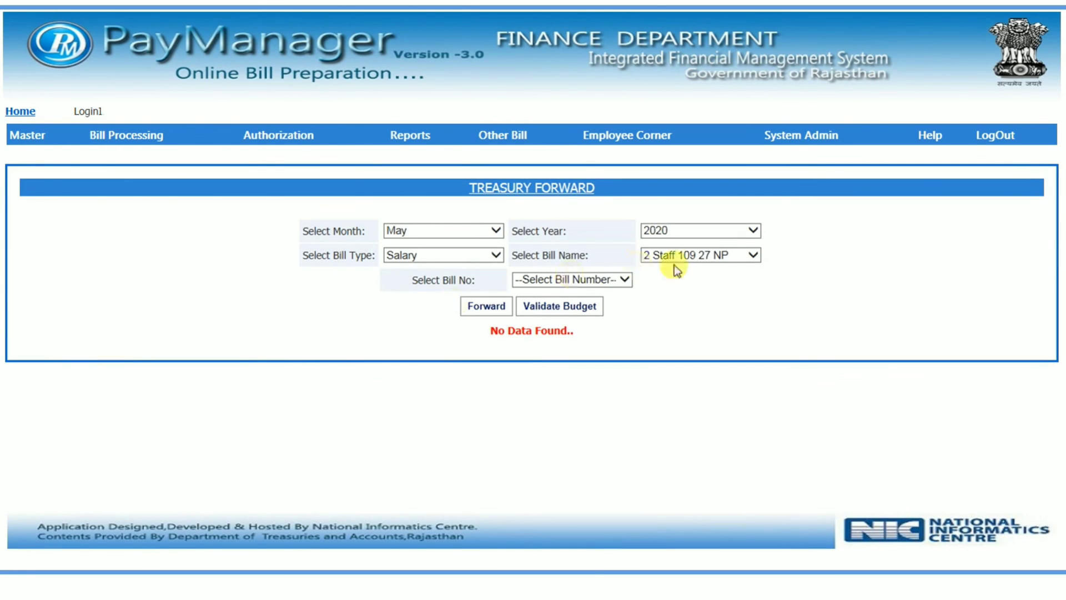
- Switch the bill name to 1 Staff 109 01 P, submit bill 20, and forward it to the treasury
left_click(630, 276)
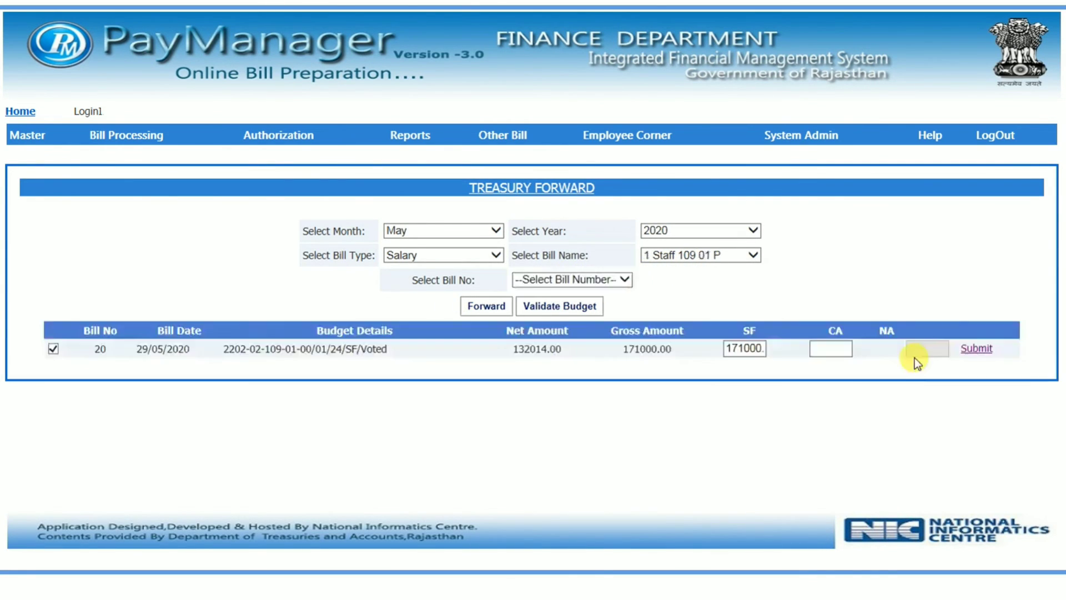
left_click(975, 358)
left_click(645, 394)
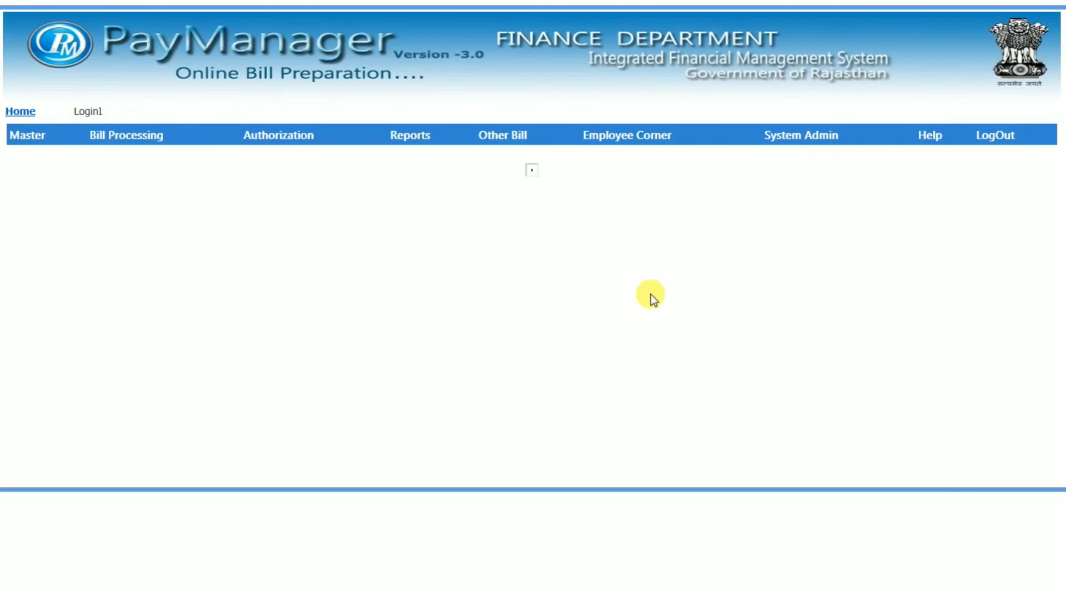
left_click(490, 312)
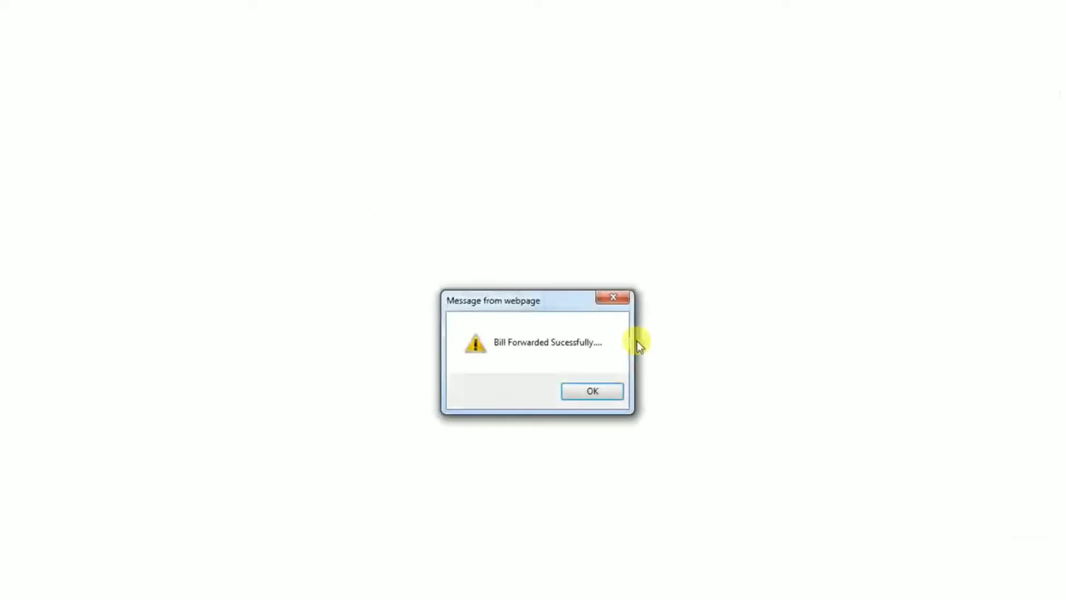
left_click(598, 395)
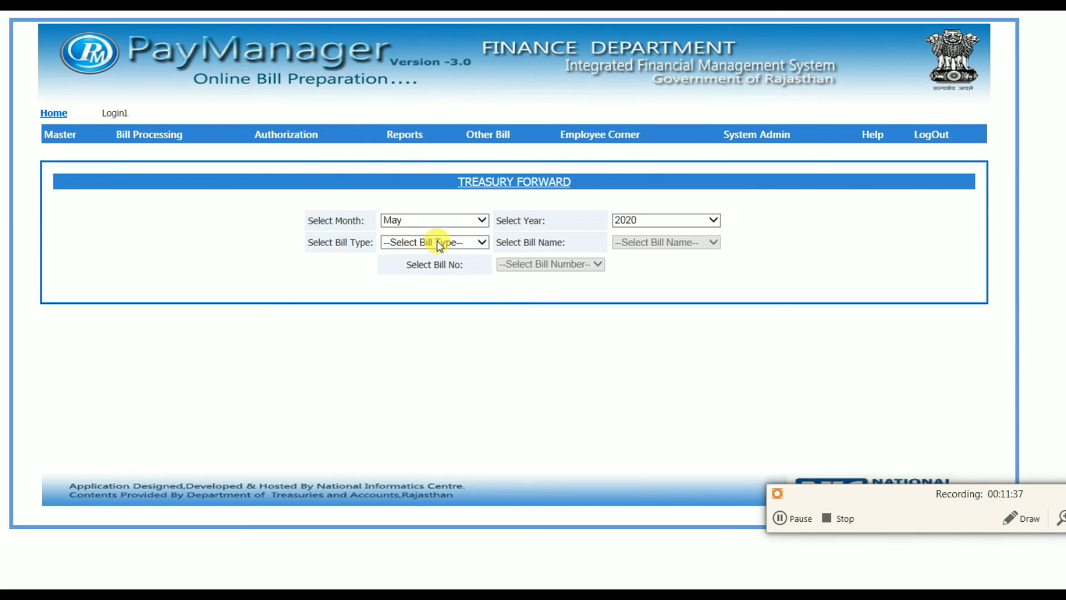
left_click(438, 242)
left_click(605, 282)
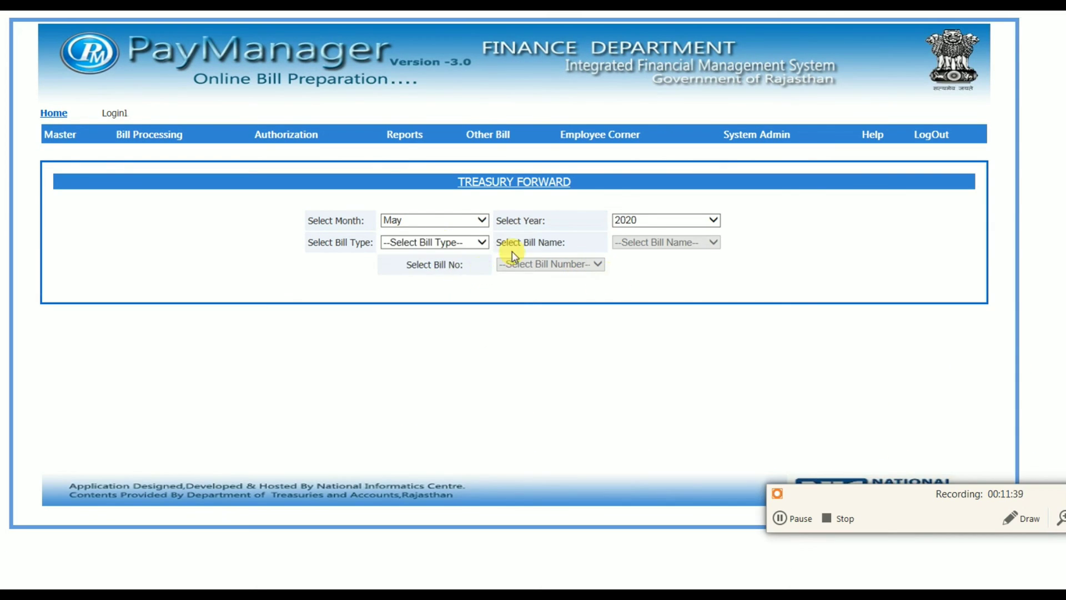